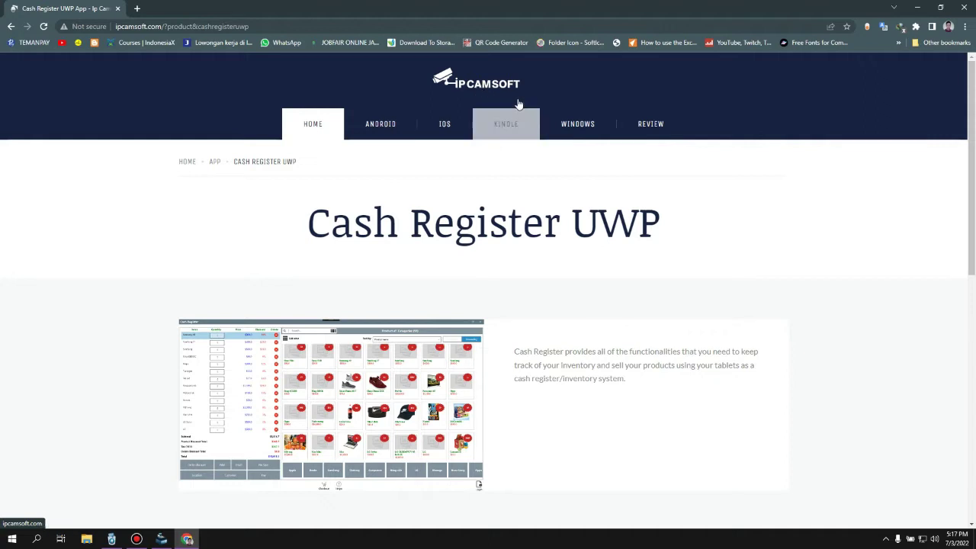
Return to the IPCamSoft home page, look over the product listings, and view the Cash Register Pro product page
{"action": "key", "text": "alt+Left"}
{"action": "scroll", "coordinate": [579, 232], "scroll_direction": "up", "scroll_amount": 5}
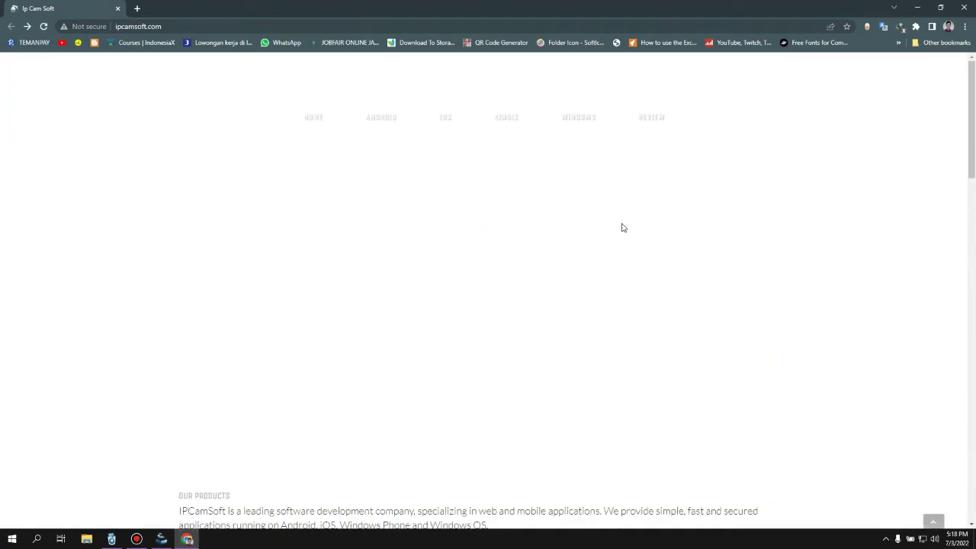
{"action": "scroll", "coordinate": [633, 214], "scroll_direction": "down", "scroll_amount": 7}
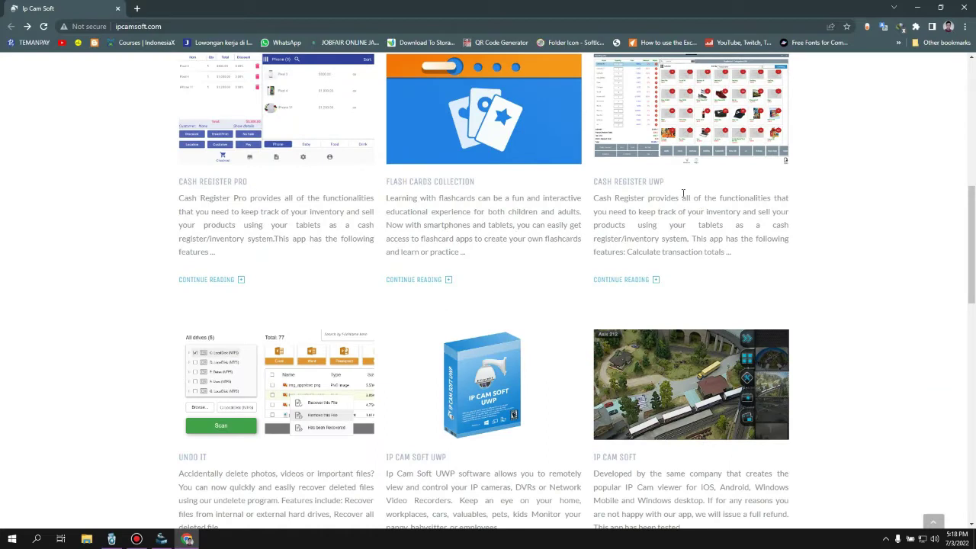
{"action": "scroll", "coordinate": [684, 195], "scroll_direction": "up", "scroll_amount": 1}
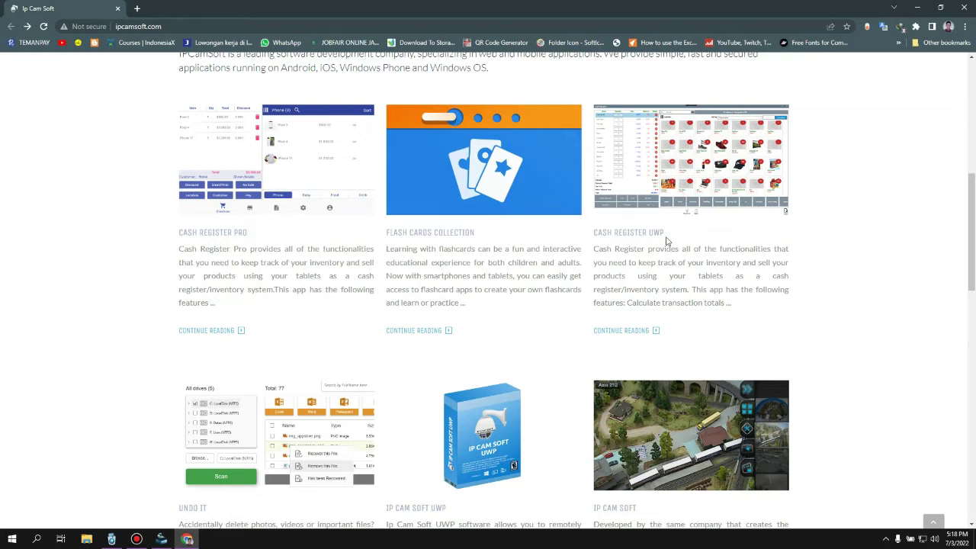
{"action": "scroll", "coordinate": [370, 307], "scroll_direction": "up", "scroll_amount": 2}
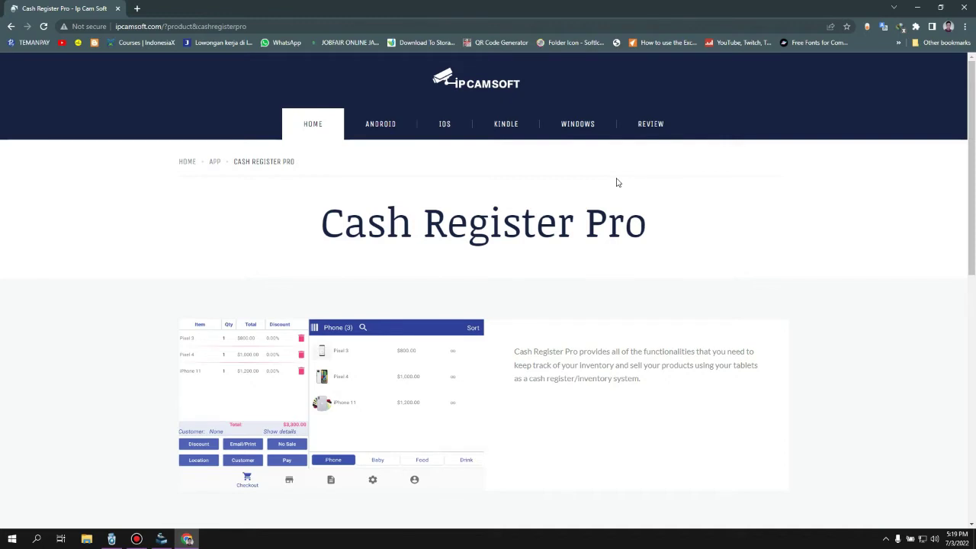
{"action": "scroll", "coordinate": [618, 183], "scroll_direction": "down", "scroll_amount": 3}
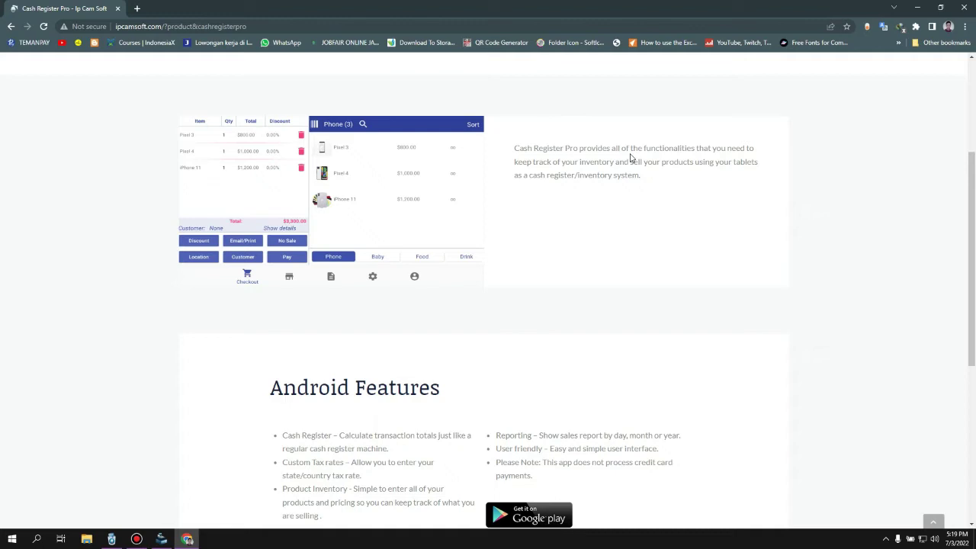
{"action": "scroll", "coordinate": [631, 150], "scroll_direction": "up", "scroll_amount": 3}
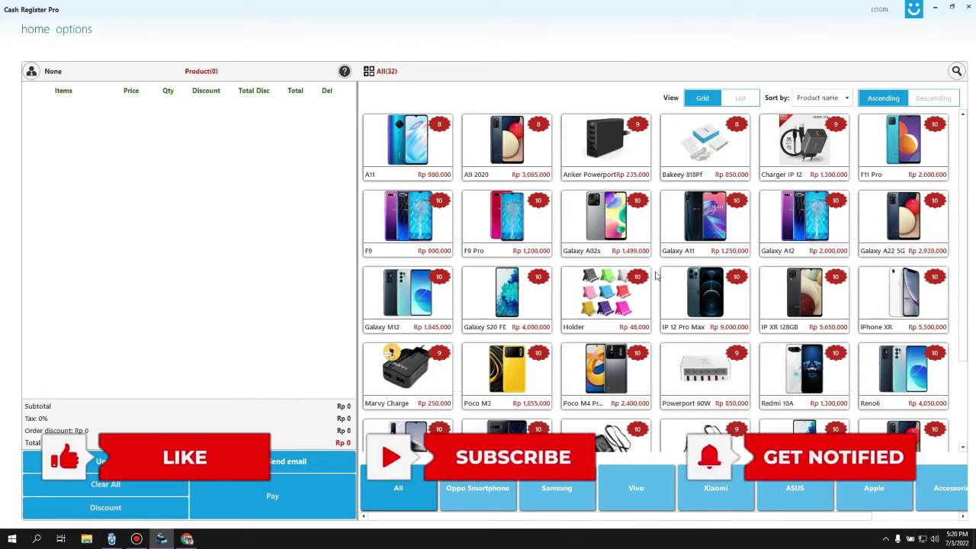
Switch to Cash Register Pro and look through the full product catalogue
{"action": "scroll", "coordinate": [799, 250], "scroll_direction": "down", "scroll_amount": 3}
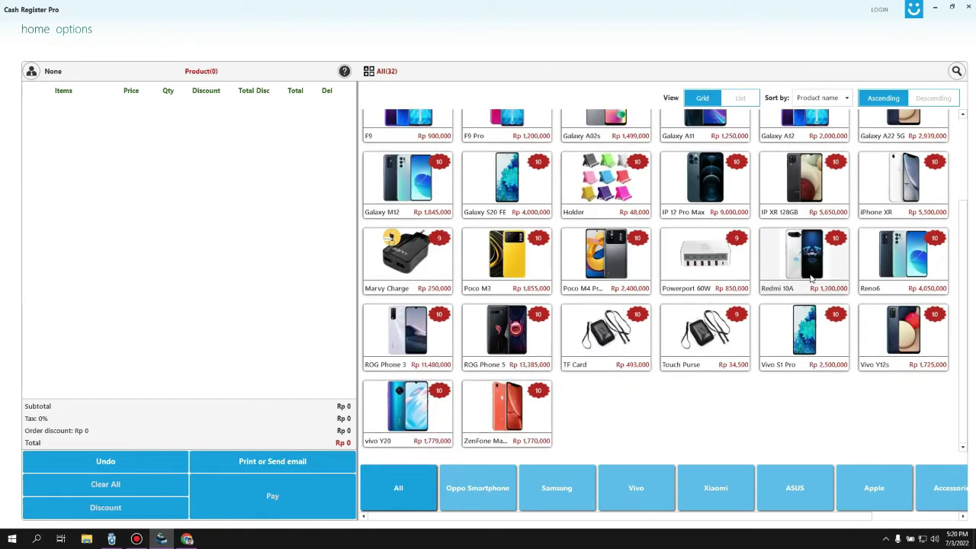
{"action": "scroll", "coordinate": [812, 279], "scroll_direction": "up", "scroll_amount": 3}
{"action": "scroll", "coordinate": [971, 311], "scroll_direction": "down", "scroll_amount": 3}
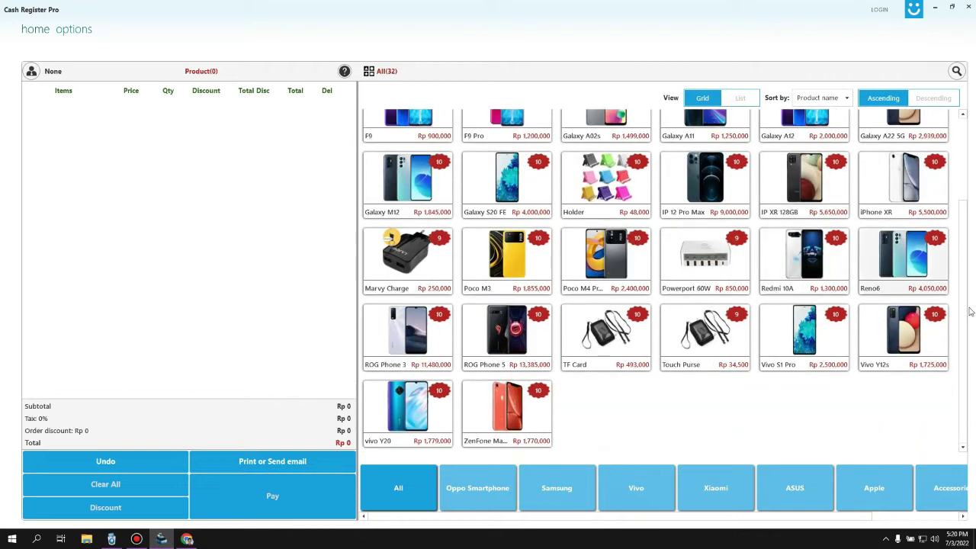
{"action": "scroll", "coordinate": [852, 330], "scroll_direction": "up", "scroll_amount": 3}
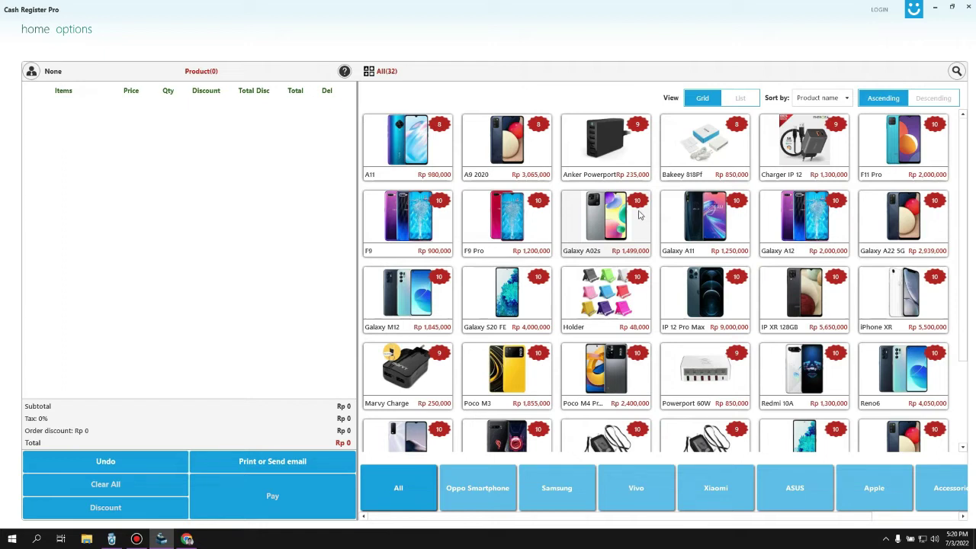
Add eight units of the A11 phone to the order, try to add one more, and close the notification
{"action": "left_click", "coordinate": [418, 131]}
{"action": "left_click", "coordinate": [418, 144]}
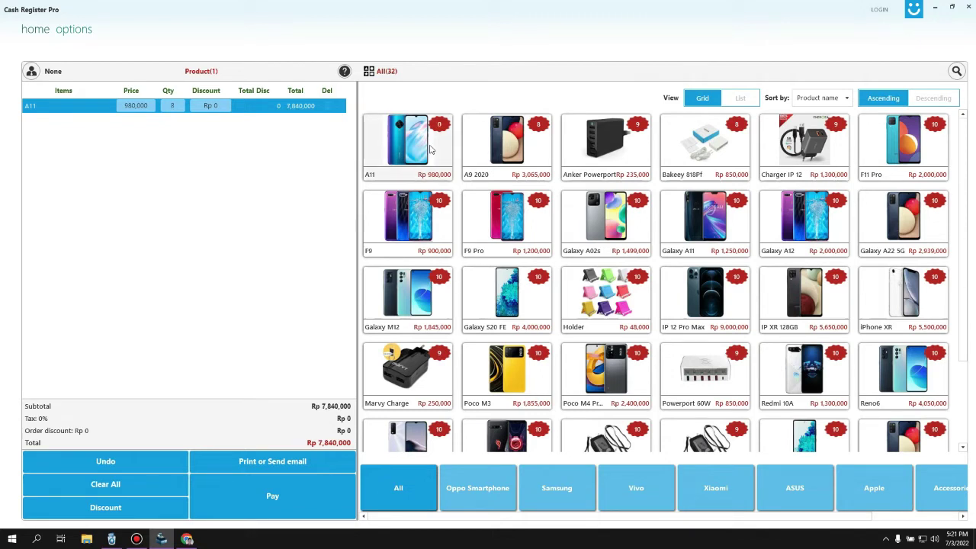
{"action": "left_click", "coordinate": [409, 157]}
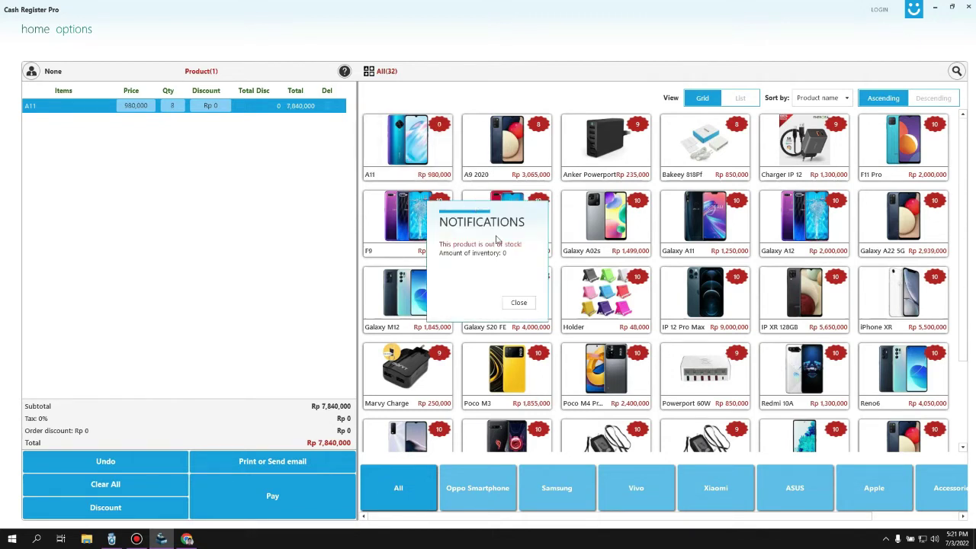
{"action": "left_click", "coordinate": [522, 302]}
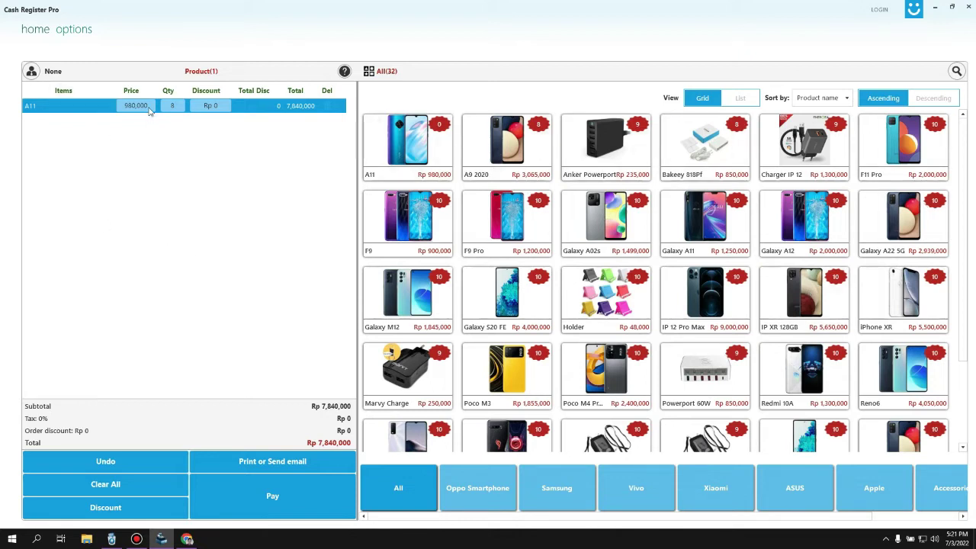
Delete the A11 line from the order and confirm the removal
{"action": "left_click", "coordinate": [328, 108]}
{"action": "left_click", "coordinate": [485, 259]}
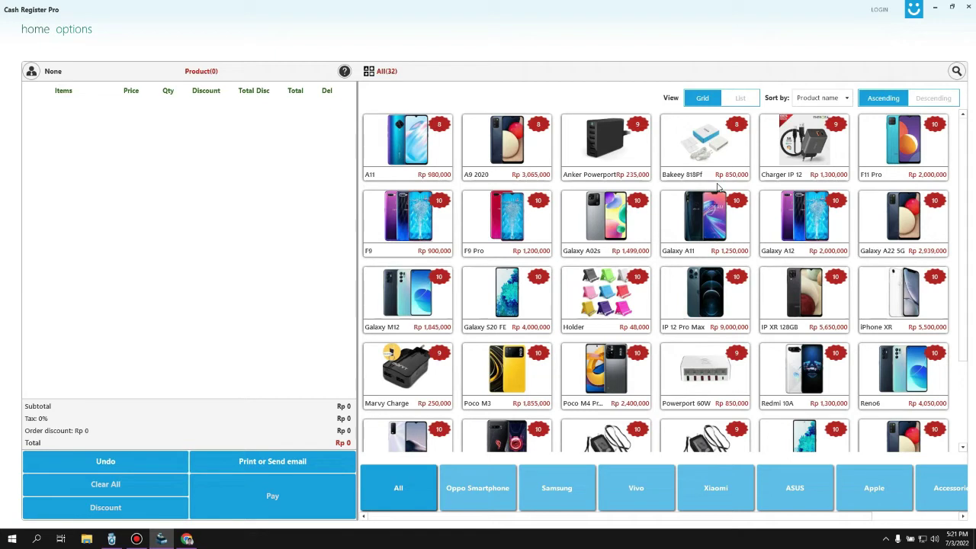
Preview the product catalogue in list view and in descending order, returning to grid view and ascending order
{"action": "scroll", "coordinate": [834, 285], "scroll_direction": "down", "scroll_amount": 3}
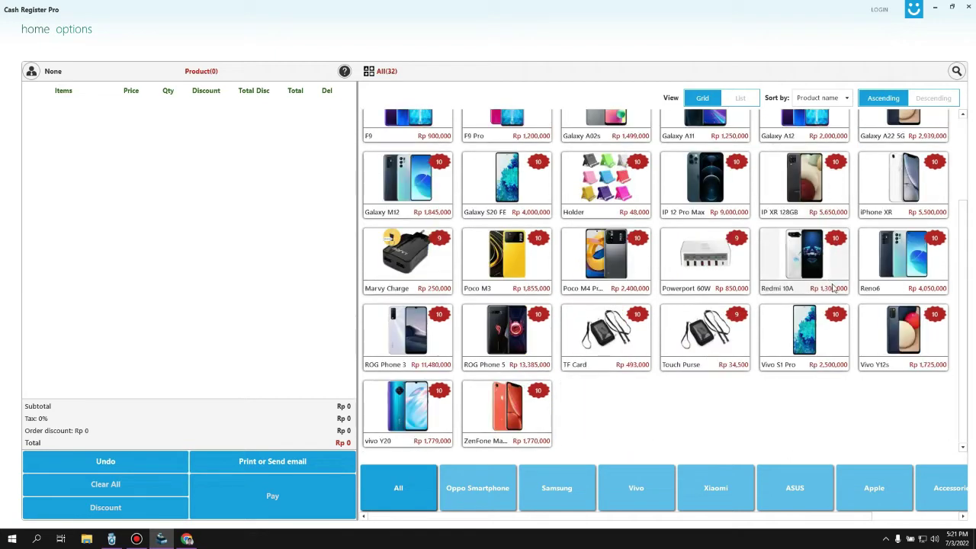
{"action": "scroll", "coordinate": [652, 333], "scroll_direction": "up", "scroll_amount": 3}
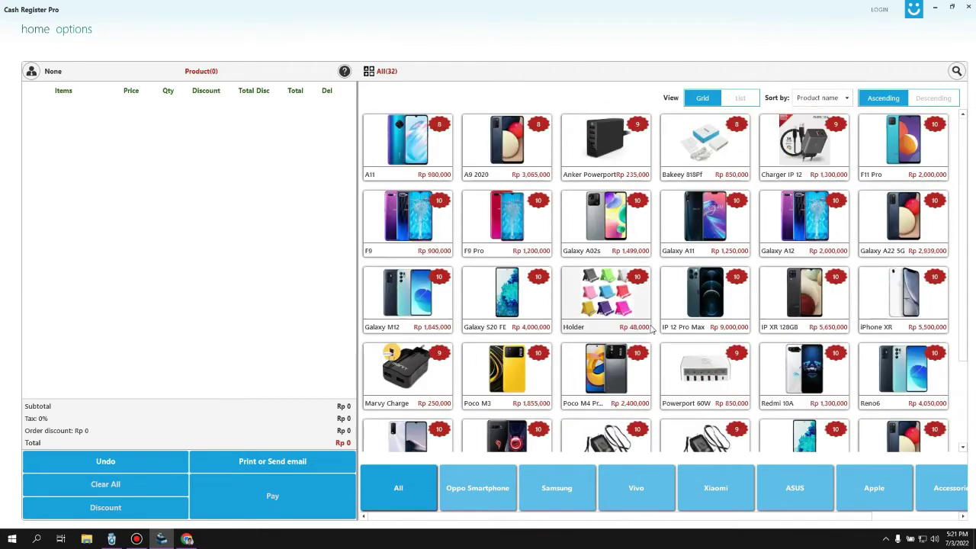
{"action": "left_click", "coordinate": [739, 107]}
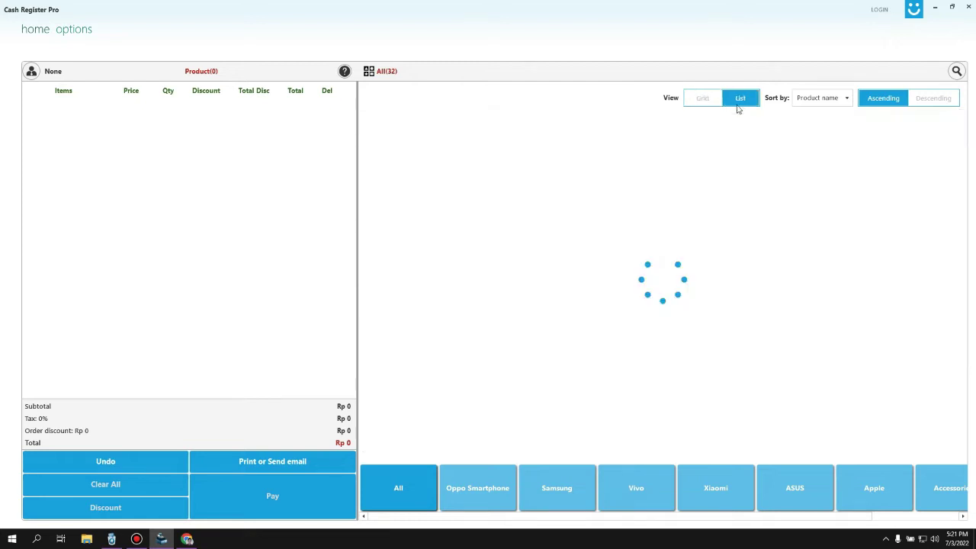
{"action": "left_click", "coordinate": [710, 105]}
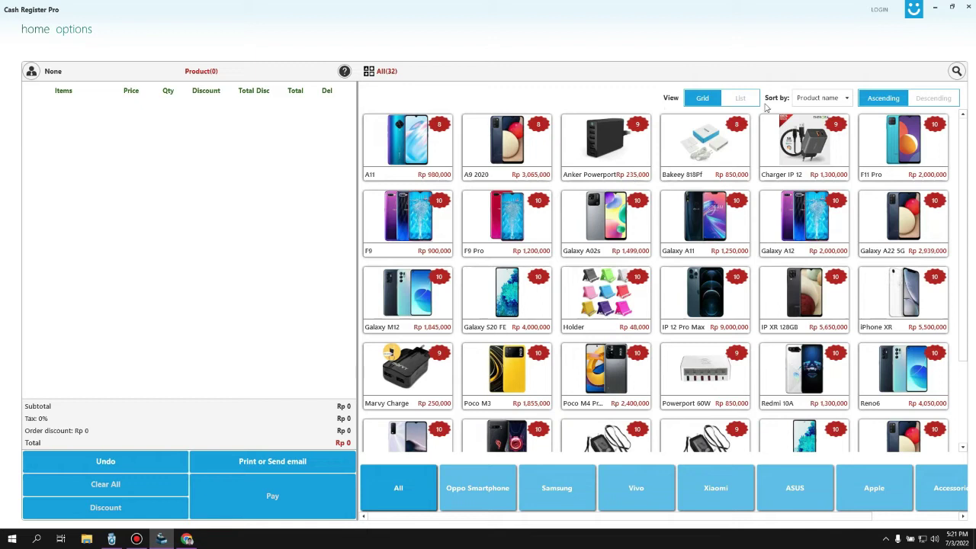
{"action": "left_click", "coordinate": [741, 104]}
{"action": "scroll", "coordinate": [617, 253], "scroll_direction": "down", "scroll_amount": 5}
{"action": "scroll", "coordinate": [608, 263], "scroll_direction": "up", "scroll_amount": 5}
{"action": "left_click", "coordinate": [700, 99]}
{"action": "left_click", "coordinate": [932, 98]}
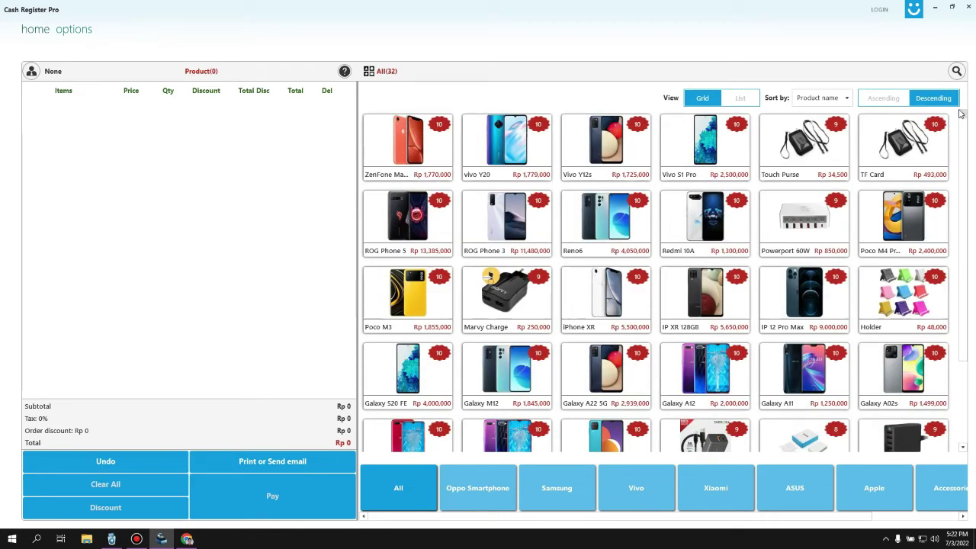
{"action": "left_click", "coordinate": [883, 97]}
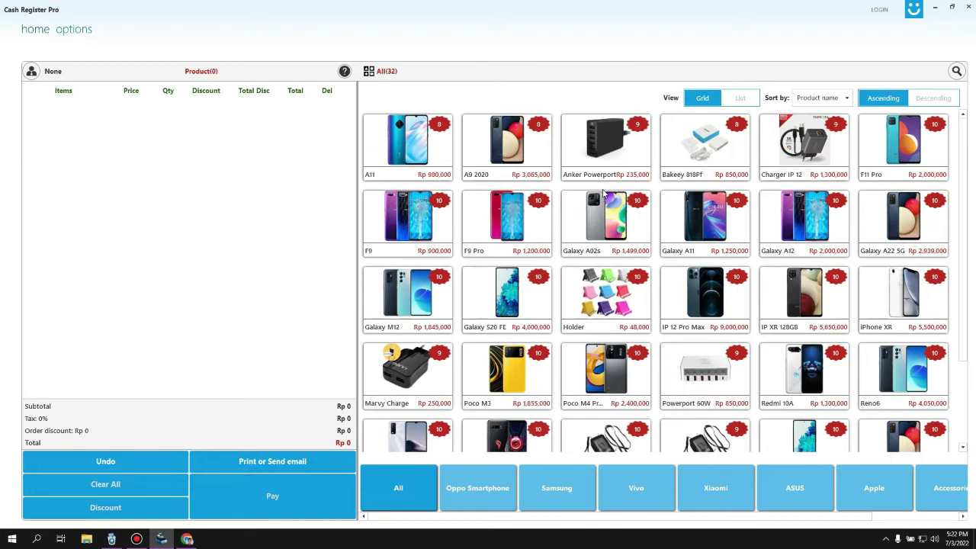
Browse the Oppo Smartphone, Samsung and Vivo product categories, ending with all products shown
{"action": "mouse_move", "coordinate": [637, 519]}
{"action": "left_mouse_down"}
{"action": "mouse_move", "coordinate": [698, 518]}
{"action": "mouse_move", "coordinate": [637, 518]}
{"action": "left_mouse_up"}
{"action": "left_click", "coordinate": [477, 488]}
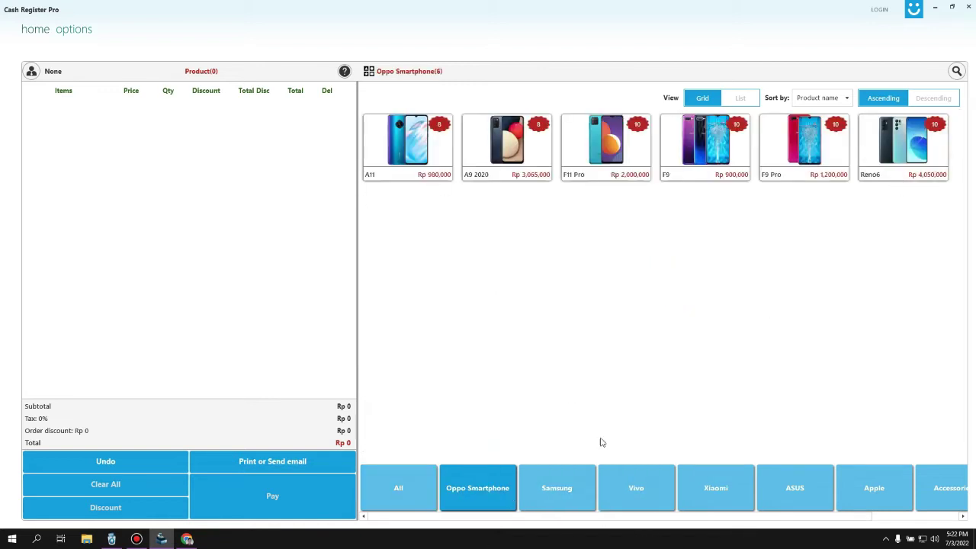
{"action": "left_click", "coordinate": [572, 495]}
{"action": "left_click", "coordinate": [622, 492]}
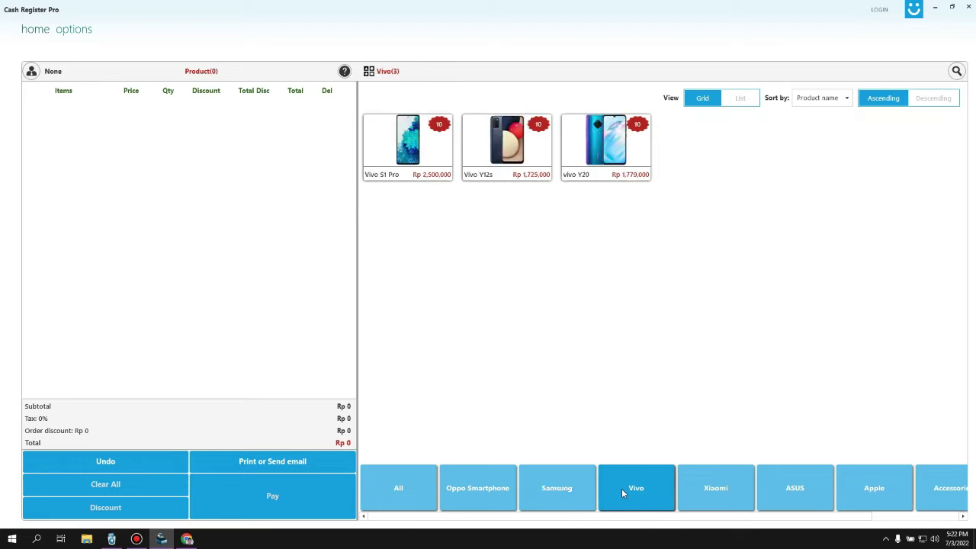
{"action": "left_click", "coordinate": [417, 472]}
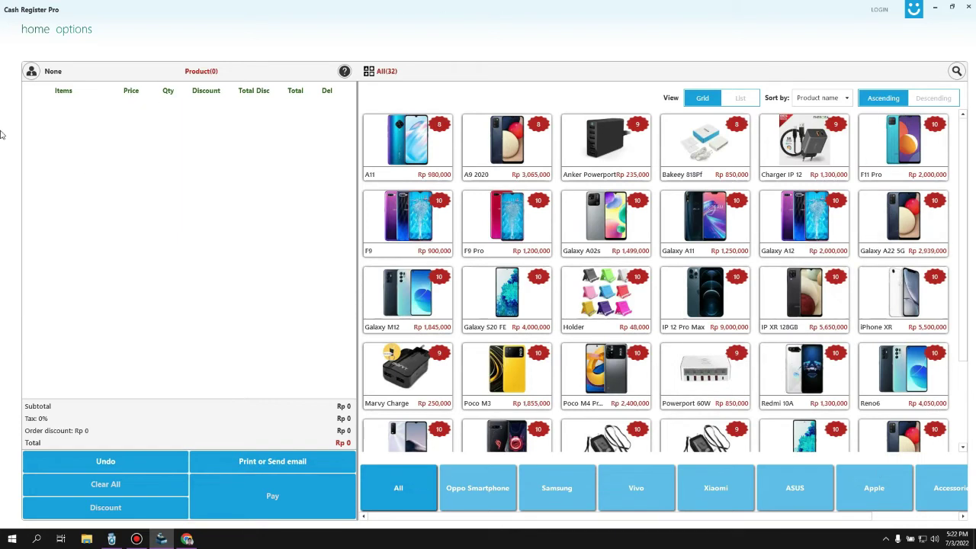
Set the app's appearance colour to dark red and view it on the home screen
{"action": "left_click", "coordinate": [87, 33]}
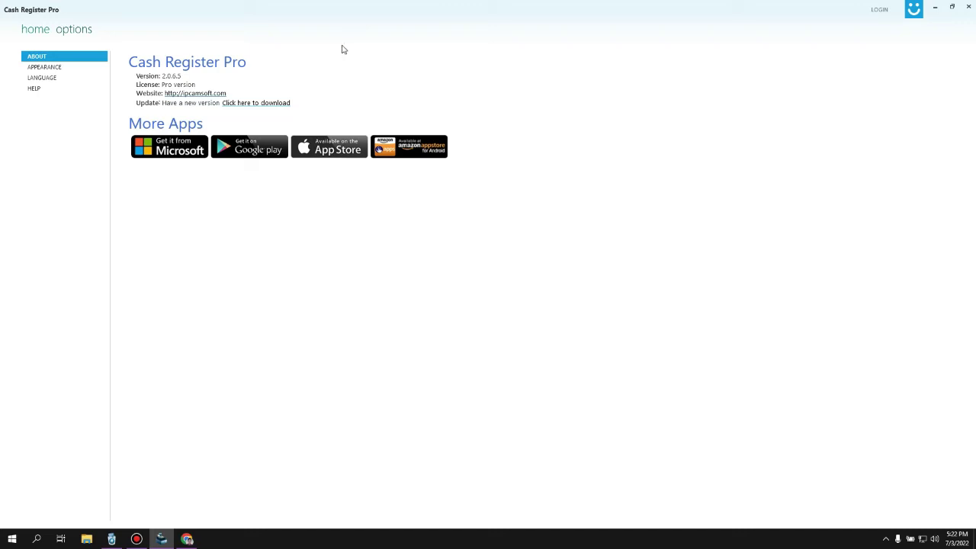
{"action": "left_click", "coordinate": [39, 67]}
{"action": "left_click", "coordinate": [47, 58]}
{"action": "left_click", "coordinate": [55, 69]}
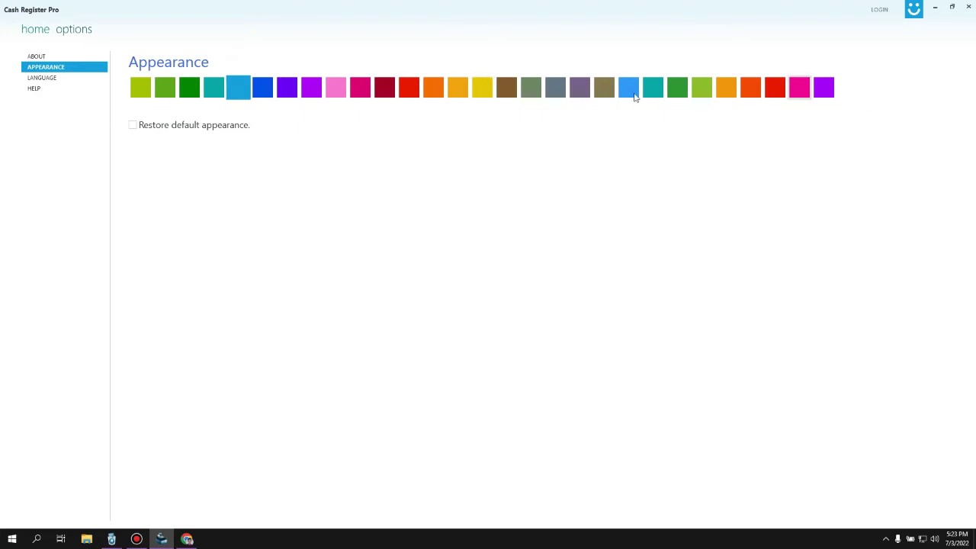
{"action": "left_click", "coordinate": [383, 87]}
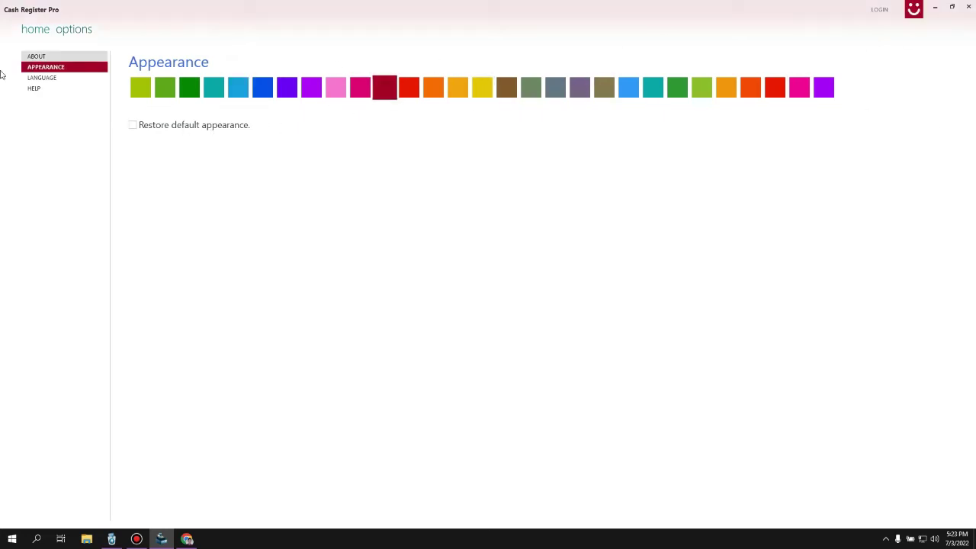
{"action": "left_click", "coordinate": [44, 32]}
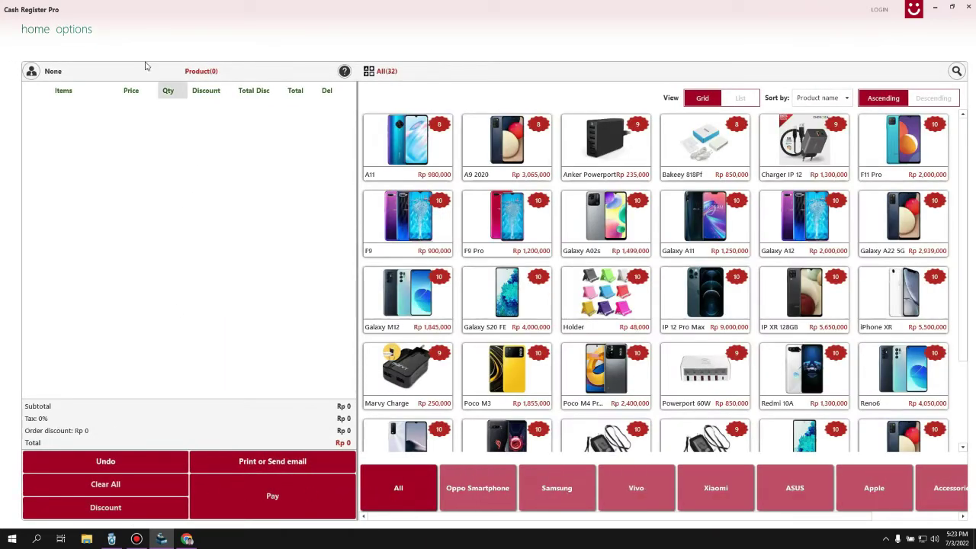
Change the appearance colour to yellow and check the home screen with it
{"action": "left_click", "coordinate": [81, 34]}
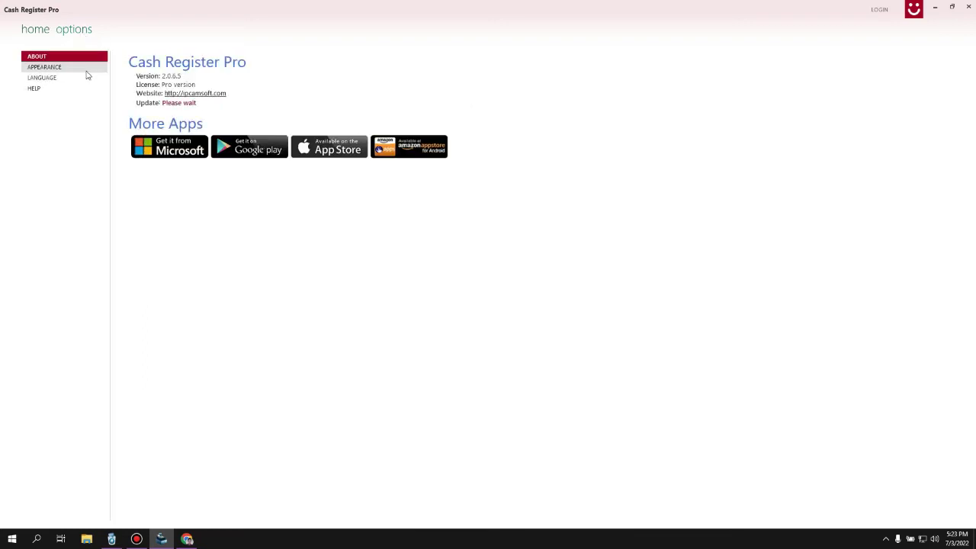
{"action": "left_click", "coordinate": [83, 67]}
{"action": "left_click", "coordinate": [488, 90]}
{"action": "left_click", "coordinate": [25, 32]}
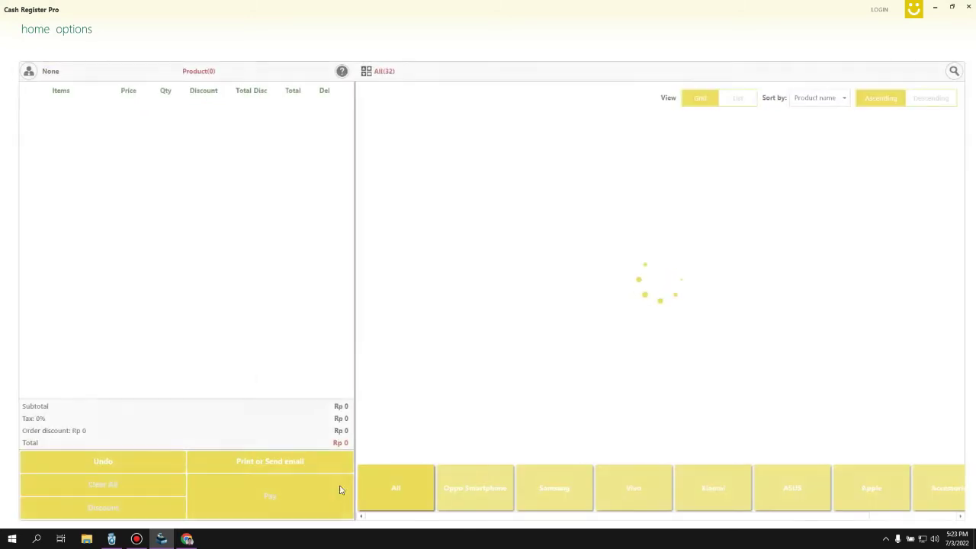
Set the appearance colour to the bright blue between the olive-brown and teal swatches
{"action": "left_click", "coordinate": [89, 31]}
{"action": "left_click", "coordinate": [76, 69]}
{"action": "left_click", "coordinate": [251, 87]}
{"action": "left_click", "coordinate": [74, 29]}
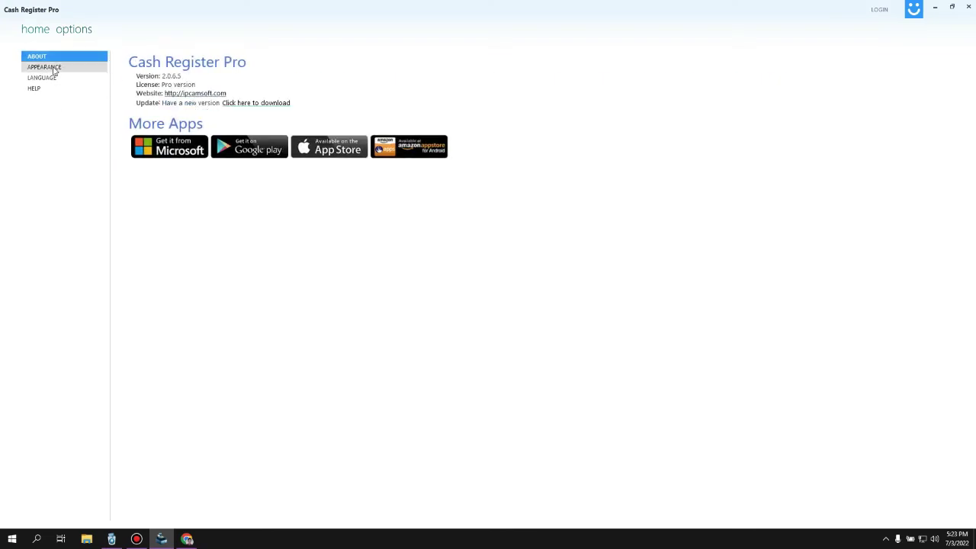
{"action": "left_click", "coordinate": [55, 70]}
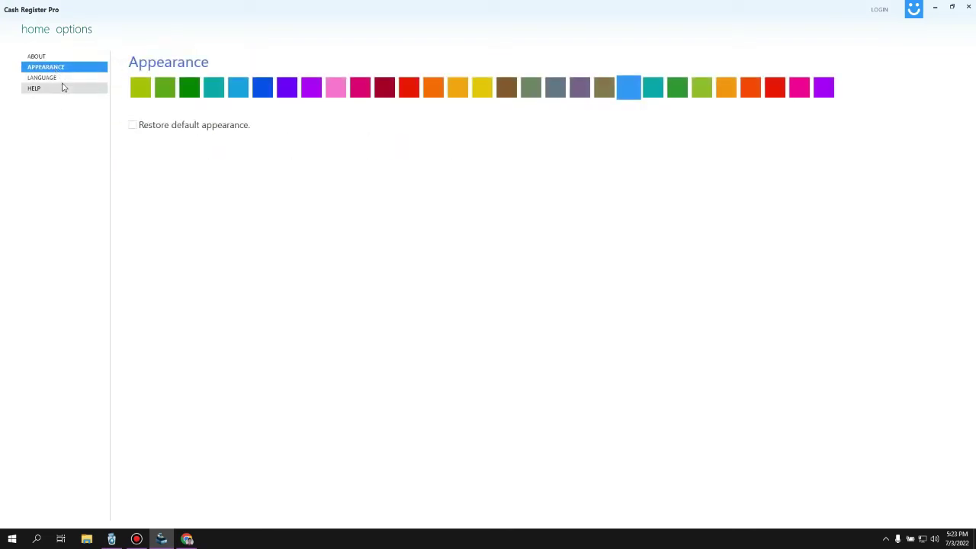
Look at the available interface languages and read through the help document's report and settings sections
{"action": "left_click", "coordinate": [65, 78]}
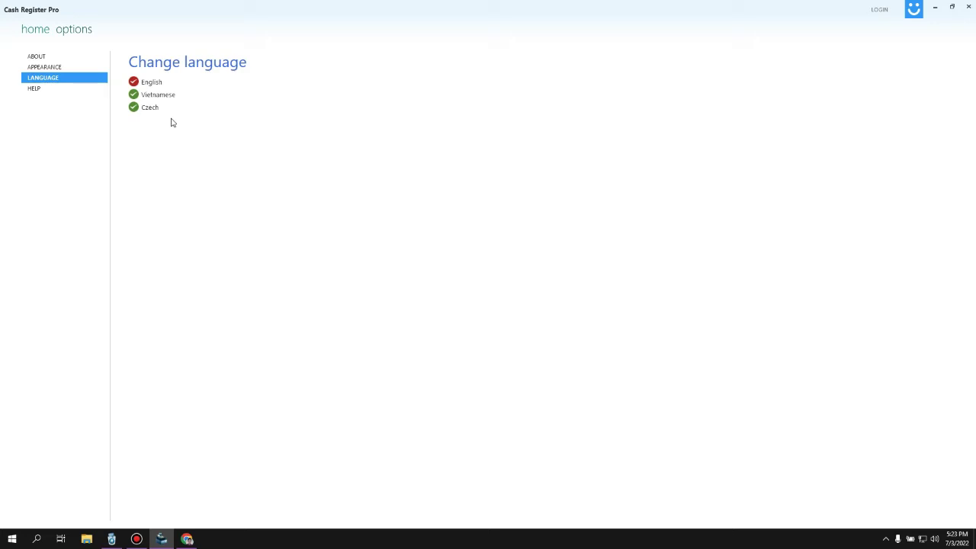
{"action": "left_click", "coordinate": [45, 89]}
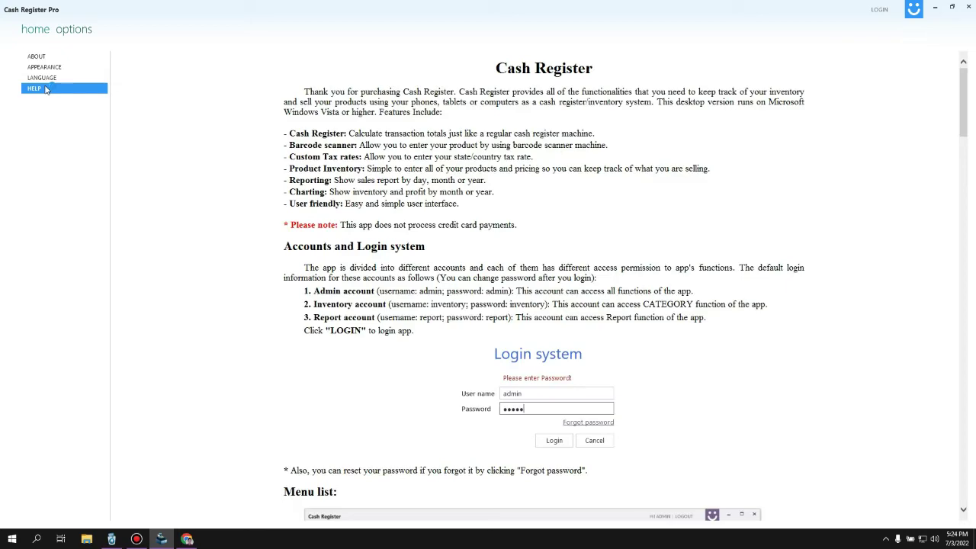
{"action": "scroll", "coordinate": [581, 223], "scroll_direction": "down", "scroll_amount": 15}
{"action": "scroll", "coordinate": [581, 222], "scroll_direction": "down", "scroll_amount": 20}
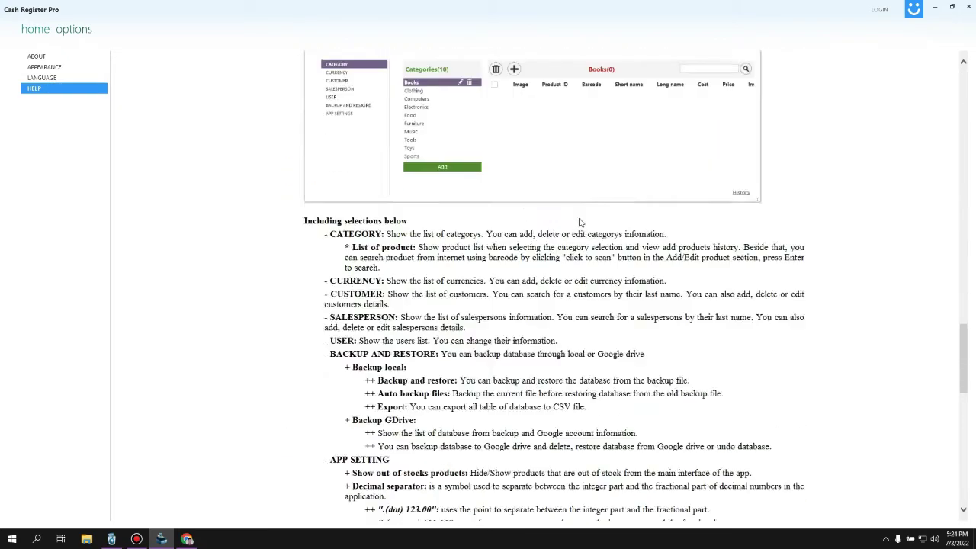
{"action": "scroll", "coordinate": [580, 221], "scroll_direction": "up", "scroll_amount": 3}
{"action": "scroll", "coordinate": [580, 223], "scroll_direction": "up", "scroll_amount": 10}
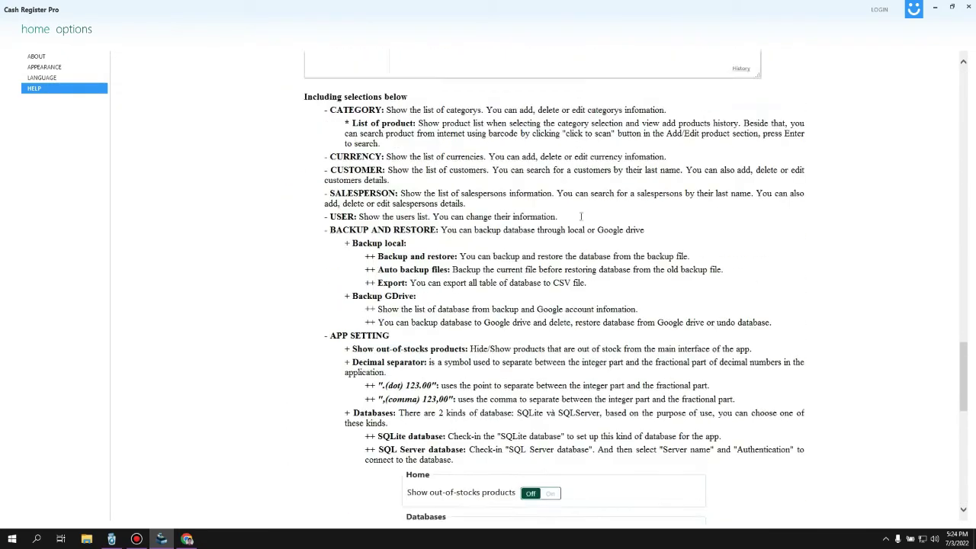
{"action": "scroll", "coordinate": [583, 213], "scroll_direction": "up", "scroll_amount": 3}
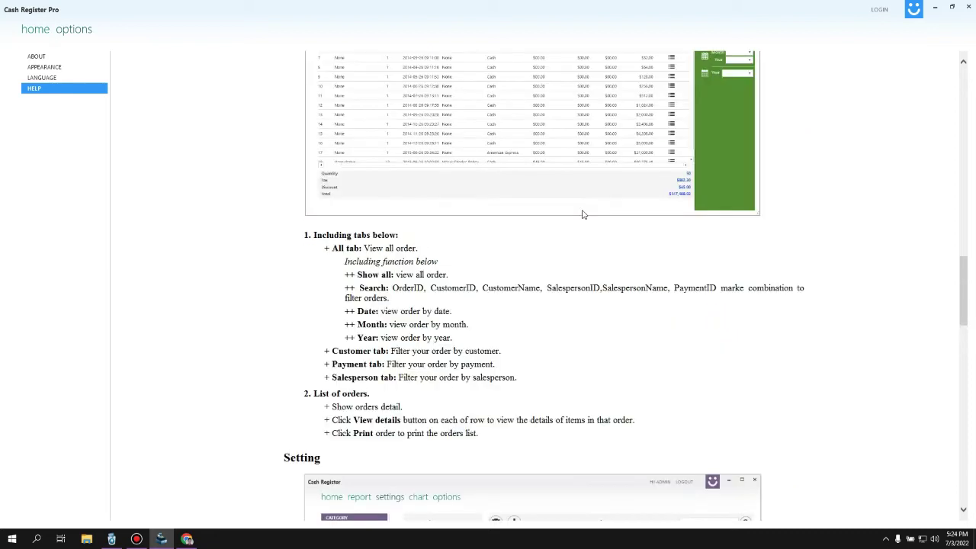
Read through the help document's sections on accounts and login, menu list, main screen, report and chart
{"action": "scroll", "coordinate": [583, 215], "scroll_direction": "up", "scroll_amount": 1}
{"action": "scroll", "coordinate": [584, 216], "scroll_direction": "up", "scroll_amount": 6}
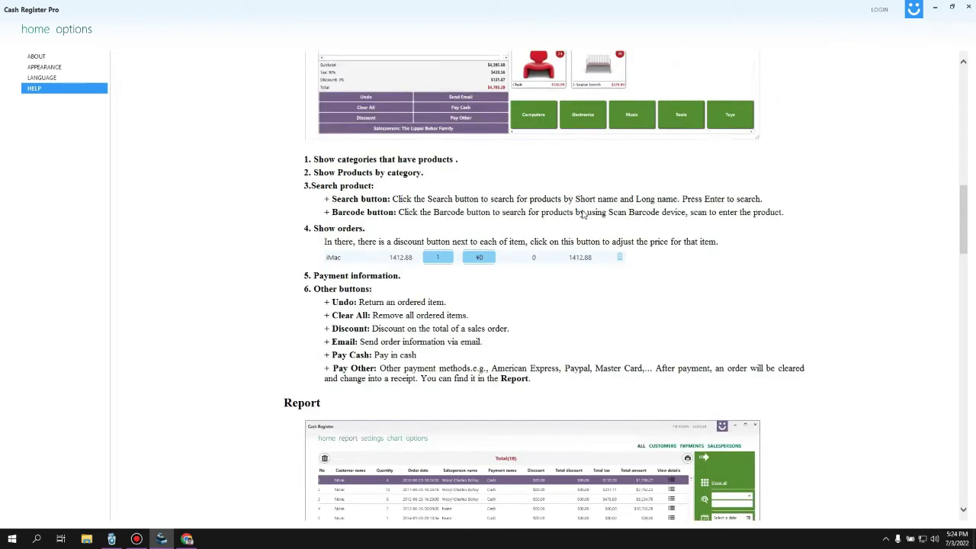
{"action": "scroll", "coordinate": [710, 172], "scroll_direction": "up", "scroll_amount": 8}
{"action": "scroll", "coordinate": [710, 172], "scroll_direction": "up", "scroll_amount": 3}
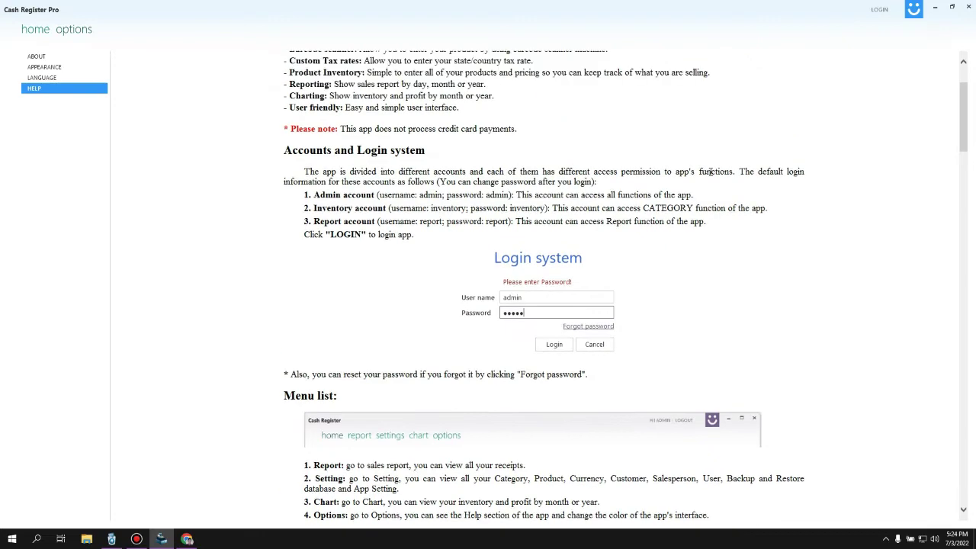
{"action": "scroll", "coordinate": [602, 129], "scroll_direction": "down", "scroll_amount": 20}
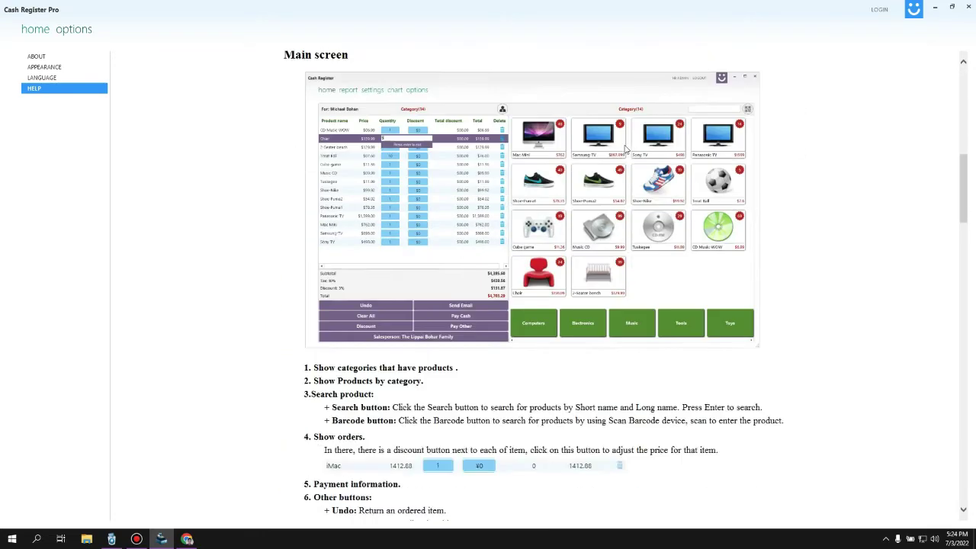
{"action": "scroll", "coordinate": [653, 206], "scroll_direction": "down", "scroll_amount": 8}
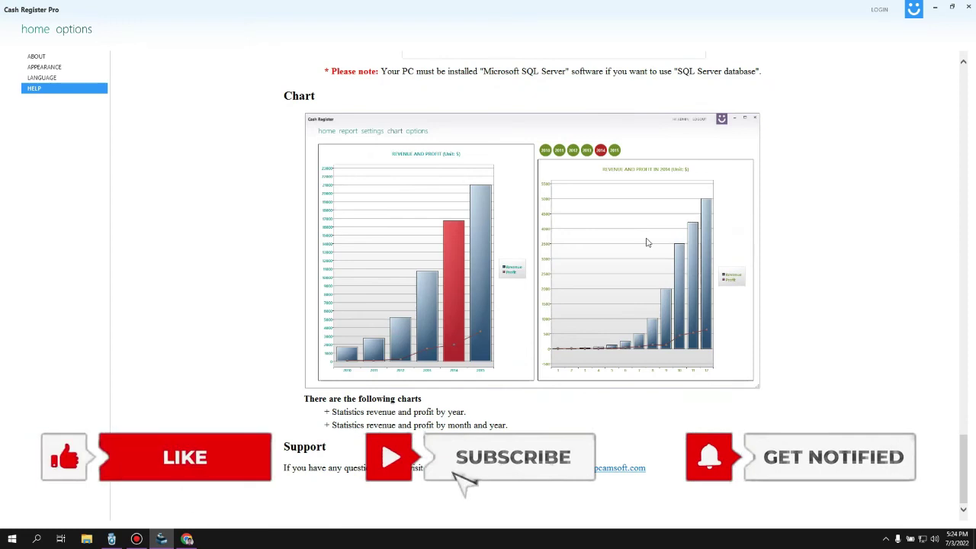
{"action": "scroll", "coordinate": [646, 242], "scroll_direction": "up", "scroll_amount": 15}
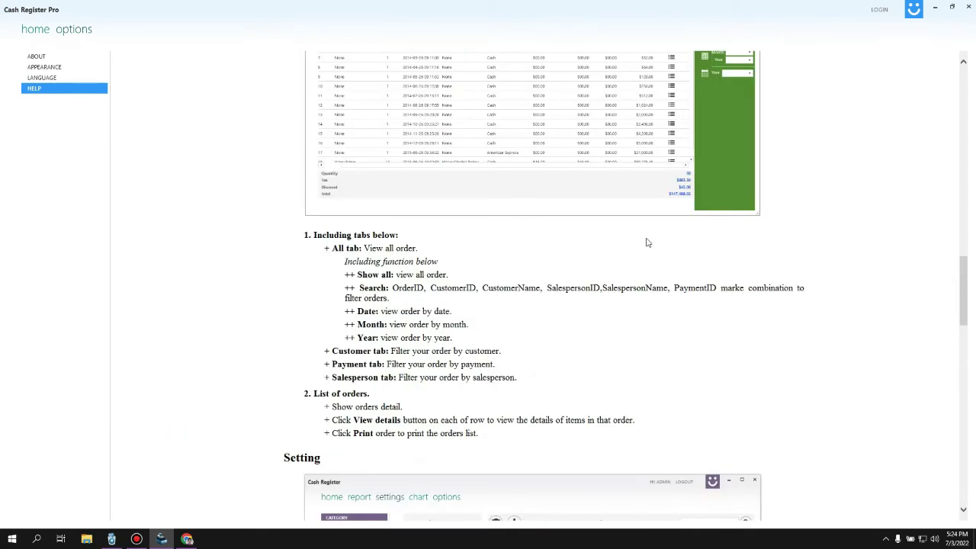
{"action": "scroll", "coordinate": [647, 243], "scroll_direction": "up", "scroll_amount": 12}
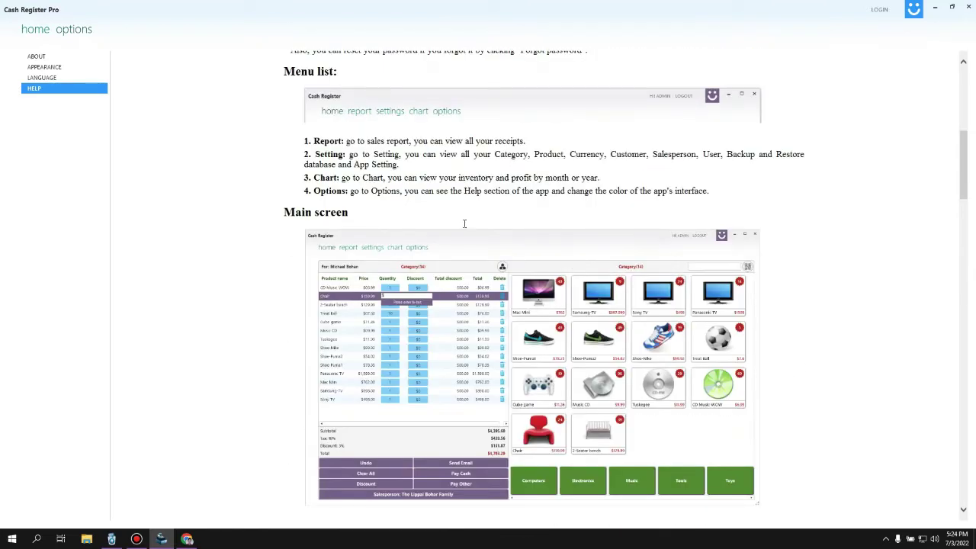
View the login form and the About information, cancel the login, and look through the home screen's product grid
{"action": "left_click", "coordinate": [35, 29]}
{"action": "left_click", "coordinate": [878, 11]}
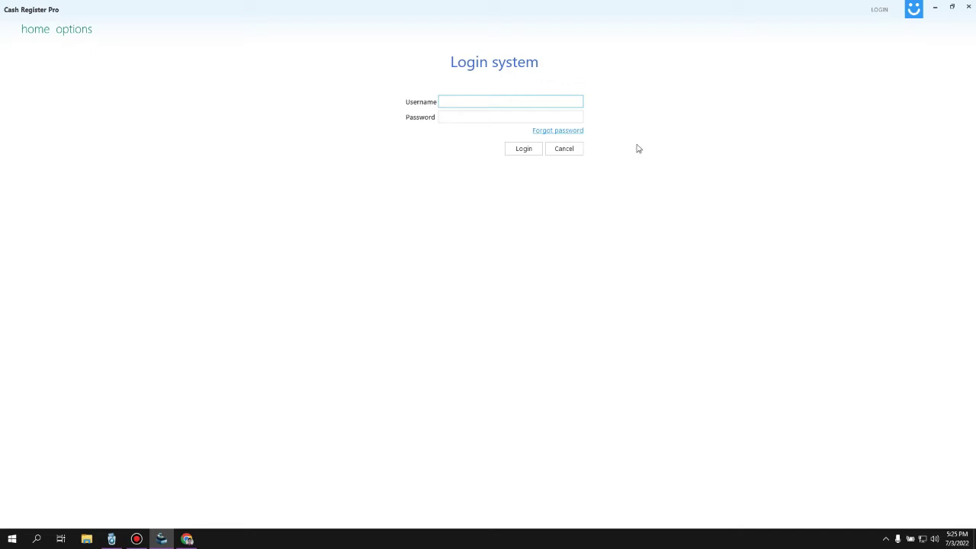
{"action": "key", "text": "Return"}
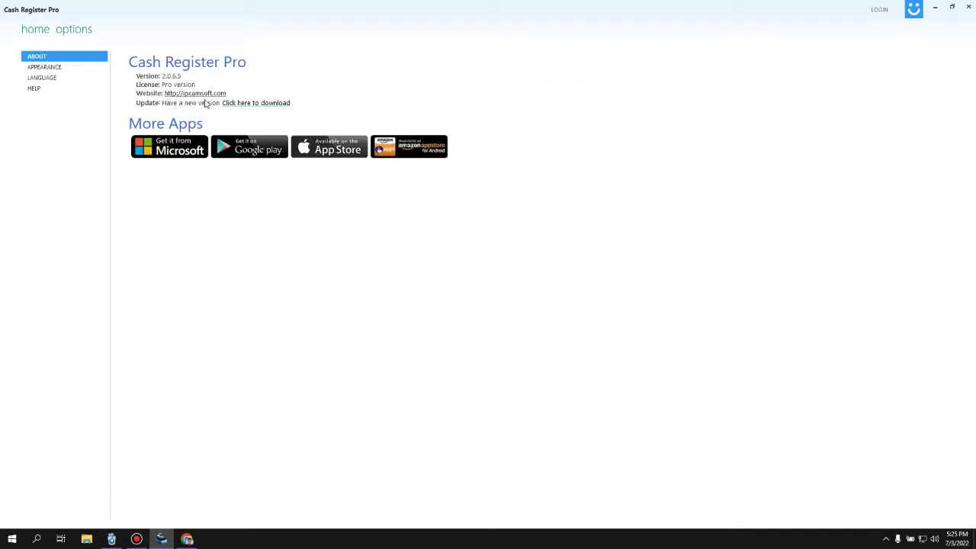
{"action": "left_click", "coordinate": [877, 11]}
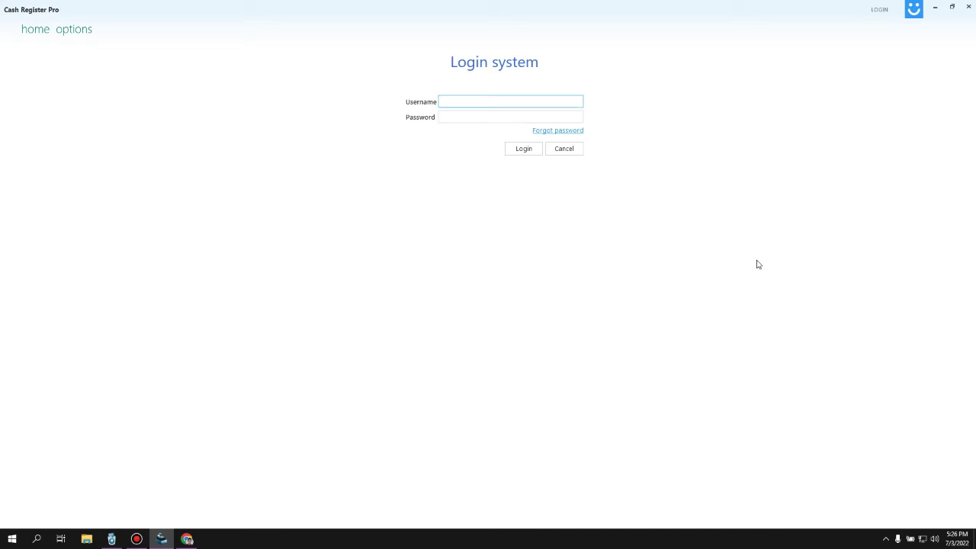
{"action": "left_click", "coordinate": [497, 118]}
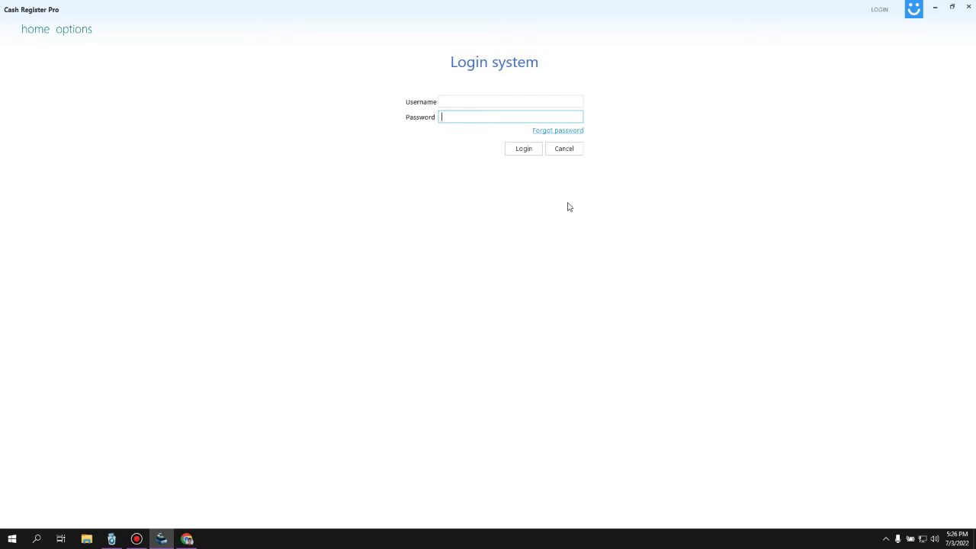
{"action": "left_click", "coordinate": [559, 153]}
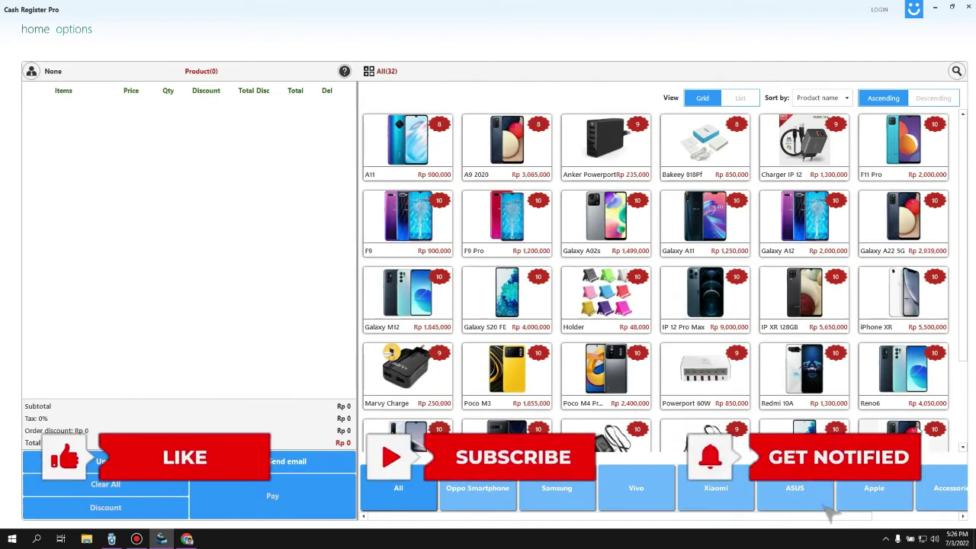
{"action": "scroll", "coordinate": [932, 430], "scroll_direction": "down", "scroll_amount": 3}
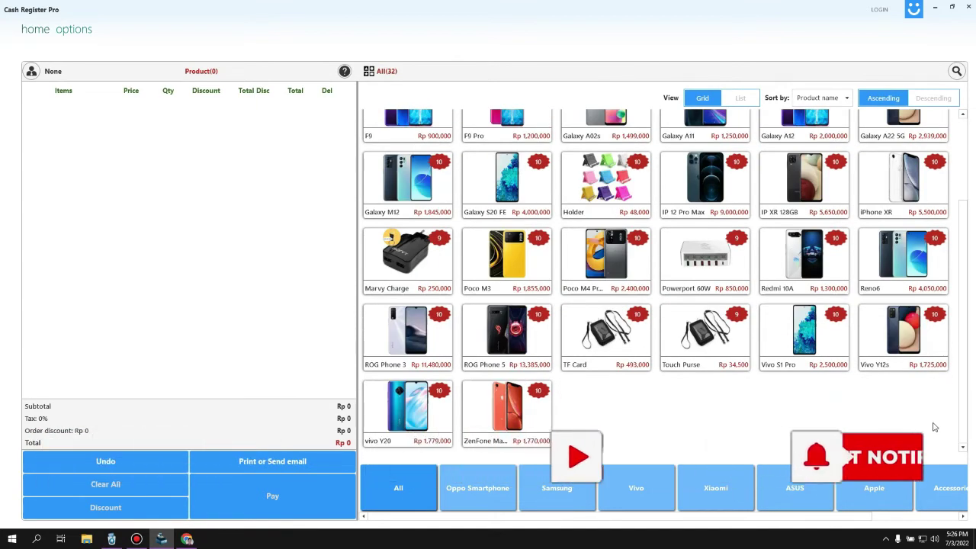
Minimize the app and check the size of the desktop Setup file in its properties
{"action": "left_click", "coordinate": [934, 6]}
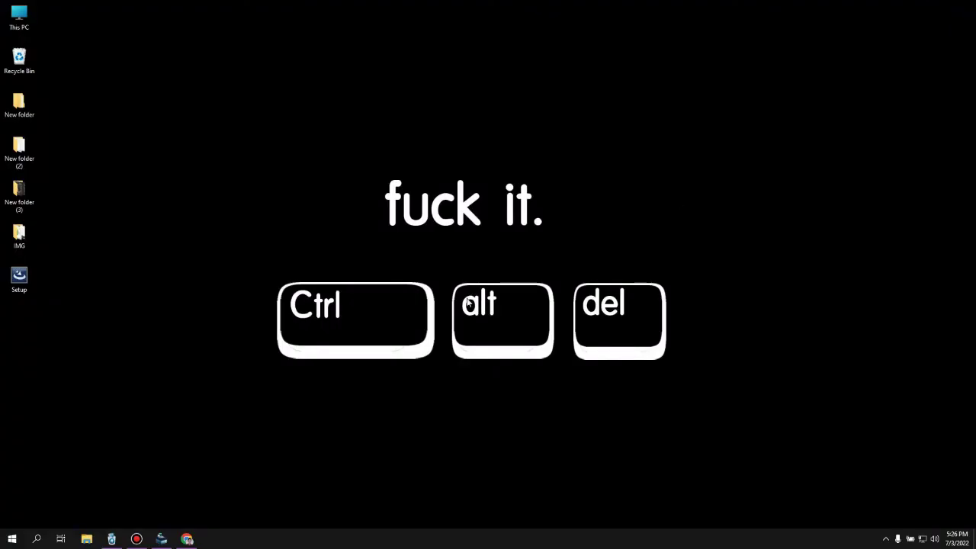
{"action": "right_click", "coordinate": [30, 286]}
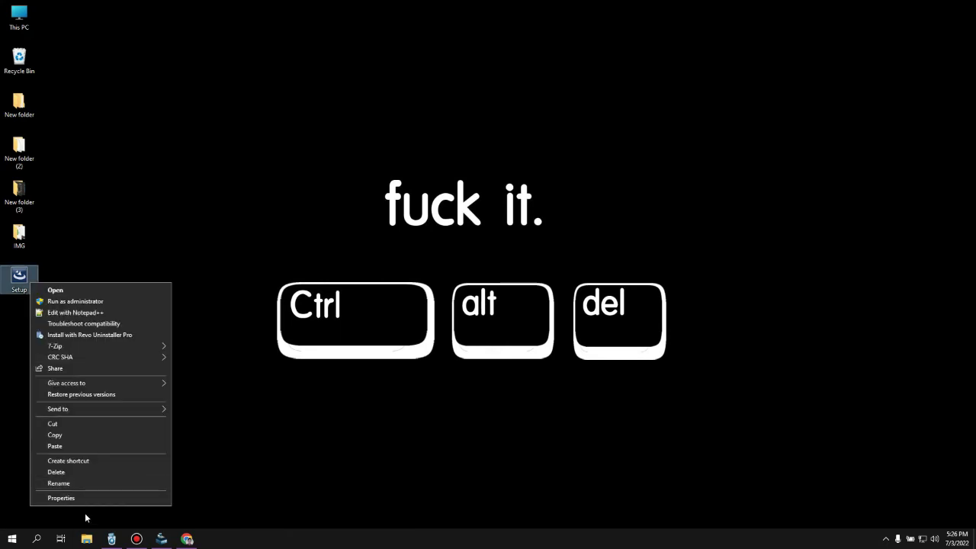
{"action": "left_click", "coordinate": [61, 498]}
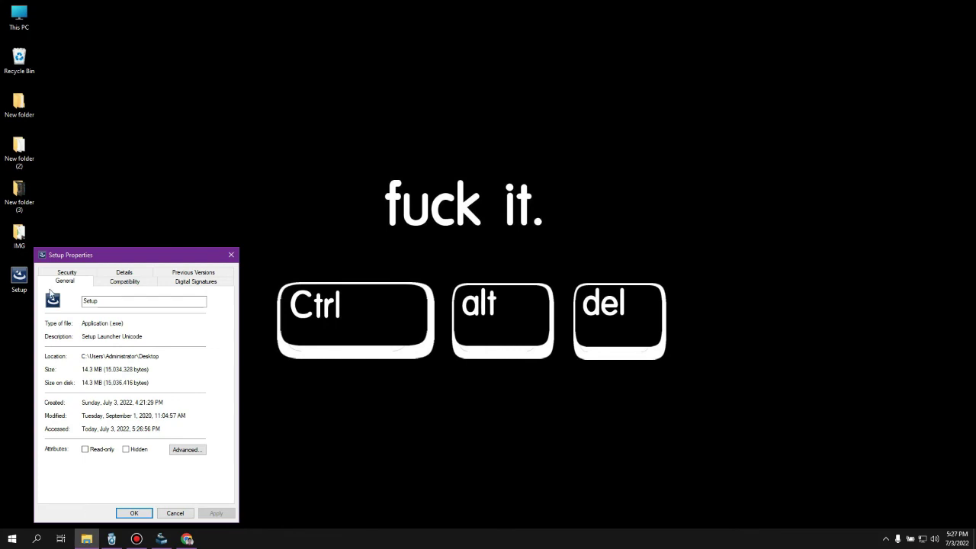
{"action": "left_click_drag", "start_coordinate": [101, 259], "coordinate": [160, 242]}
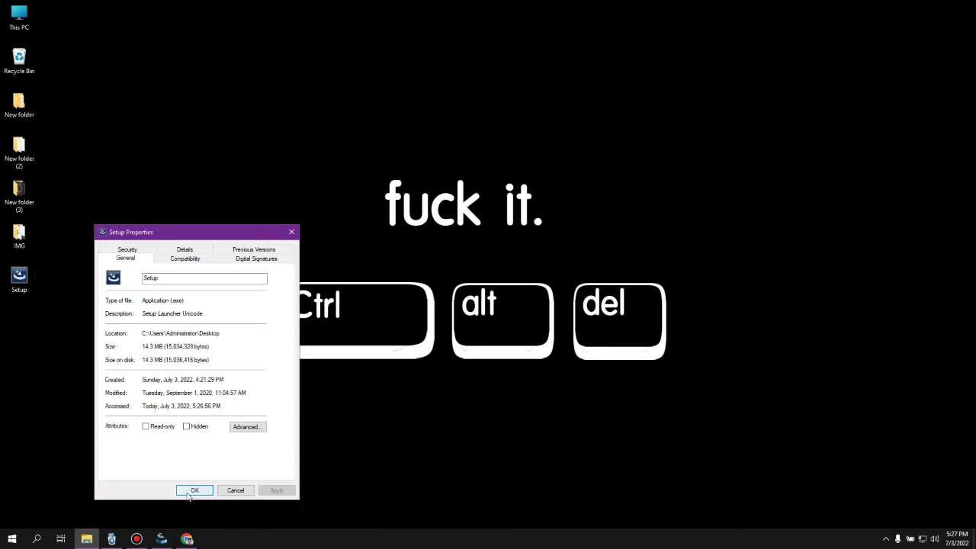
{"action": "left_click", "coordinate": [292, 235]}
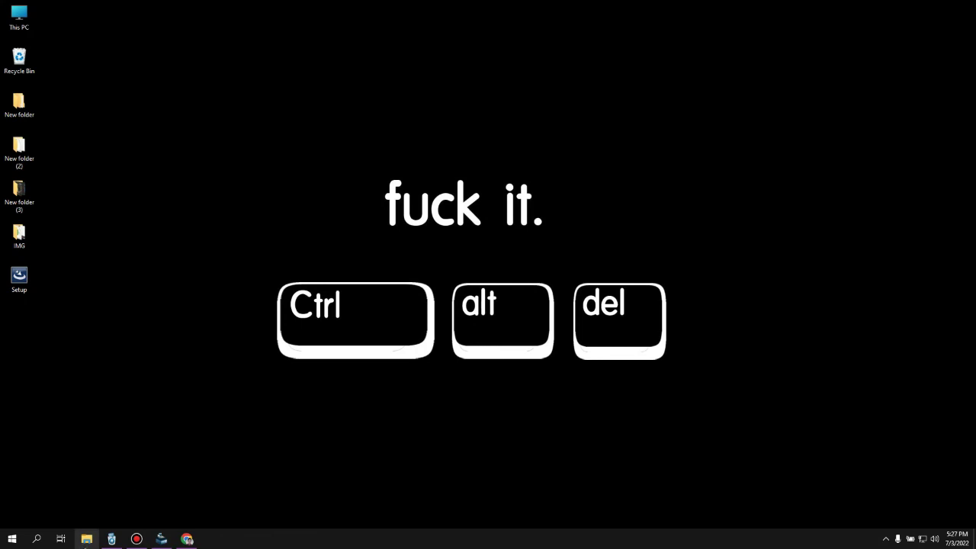
Switch to Revo Uninstaller Pro and compare the installed sizes of Cash Register and Aronium 1.38.1.1
{"action": "left_click", "coordinate": [113, 540]}
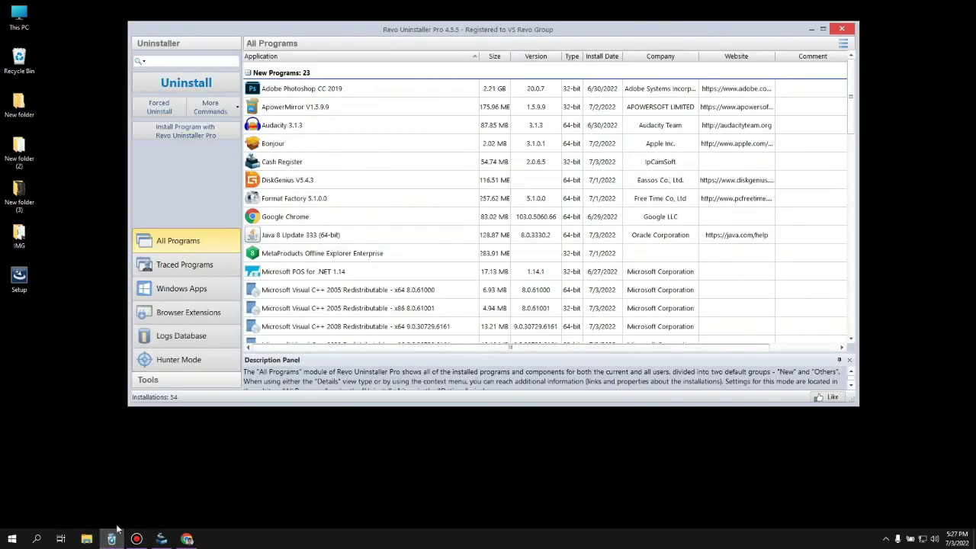
{"action": "scroll", "coordinate": [459, 245], "scroll_direction": "down", "scroll_amount": 4}
{"action": "scroll", "coordinate": [459, 245], "scroll_direction": "down", "scroll_amount": 4}
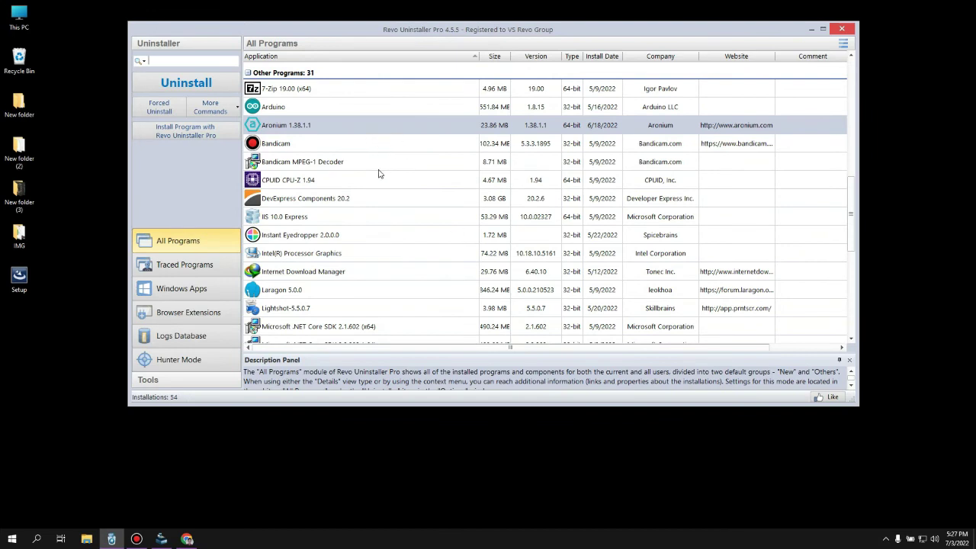
{"action": "left_click", "coordinate": [389, 113]}
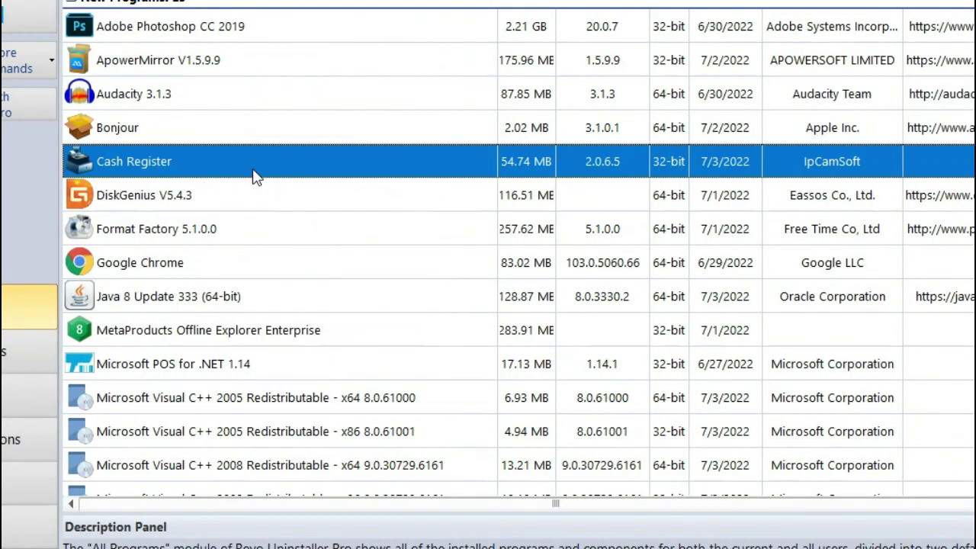
{"action": "scroll", "coordinate": [257, 183], "scroll_direction": "down", "scroll_amount": 5}
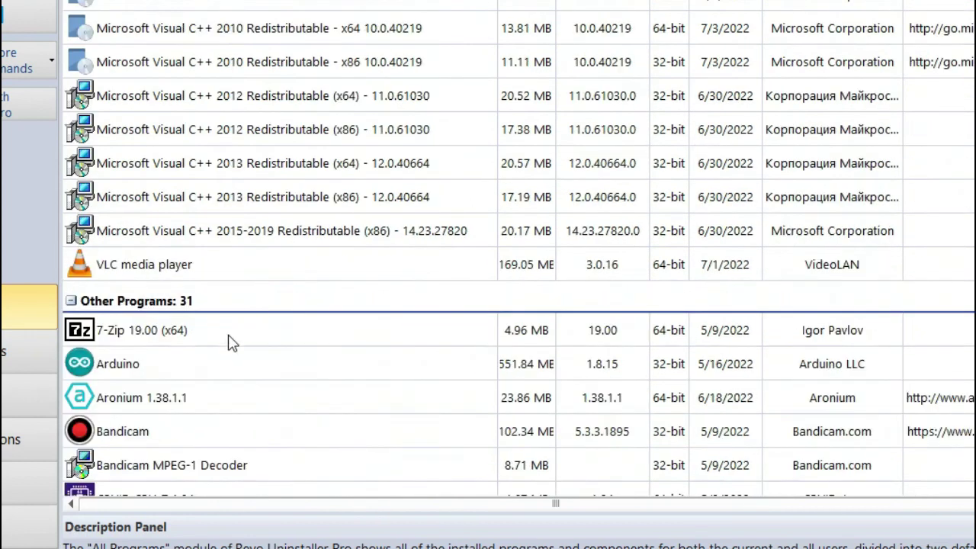
{"action": "left_click", "coordinate": [164, 404]}
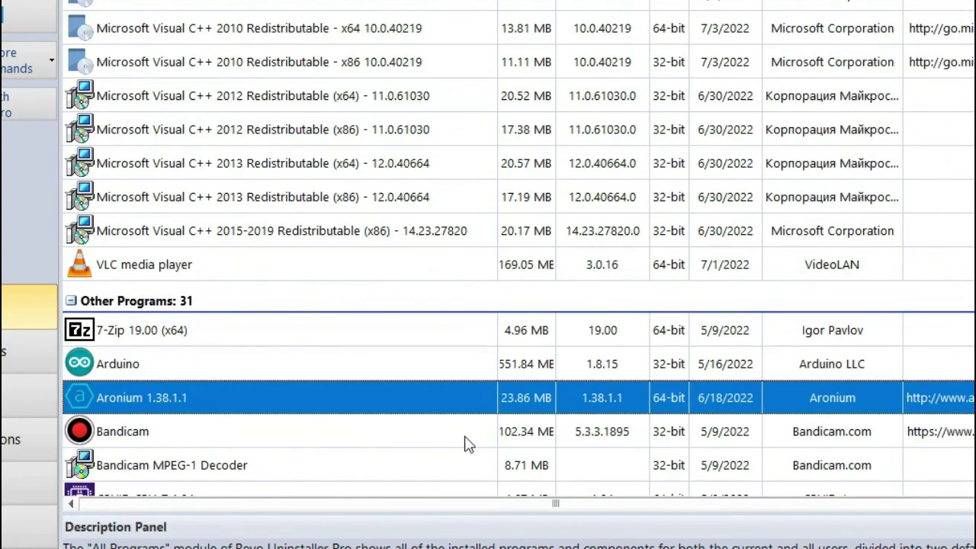
{"action": "scroll", "coordinate": [454, 443], "scroll_direction": "up", "scroll_amount": 5}
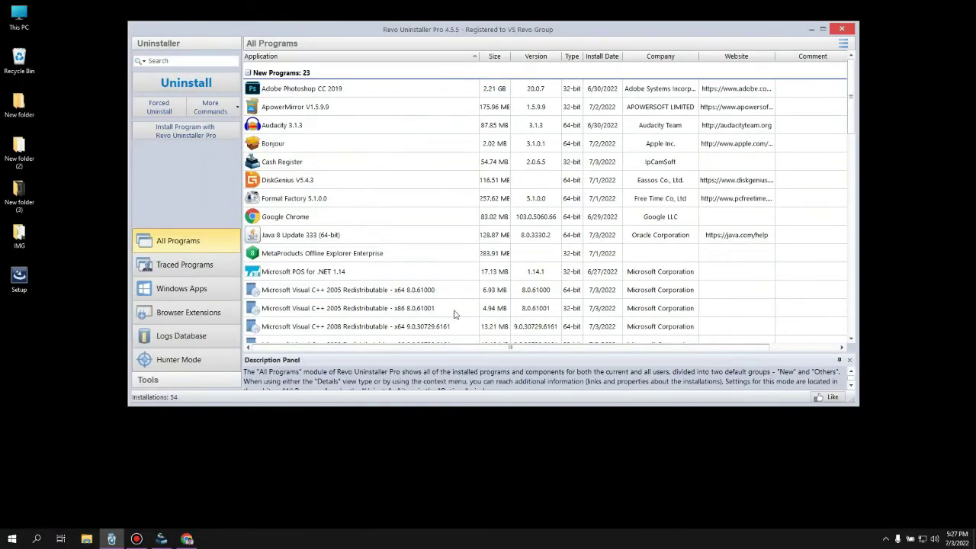
Close Revo Uninstaller Pro and return to Cash Register Pro's product grid on the home screen
{"action": "left_click", "coordinate": [162, 538]}
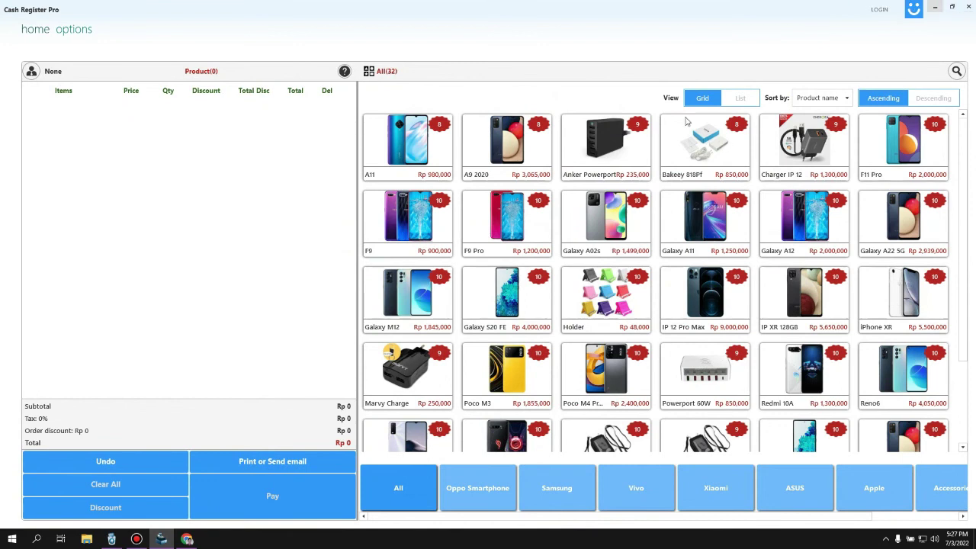
{"action": "left_click", "coordinate": [111, 539]}
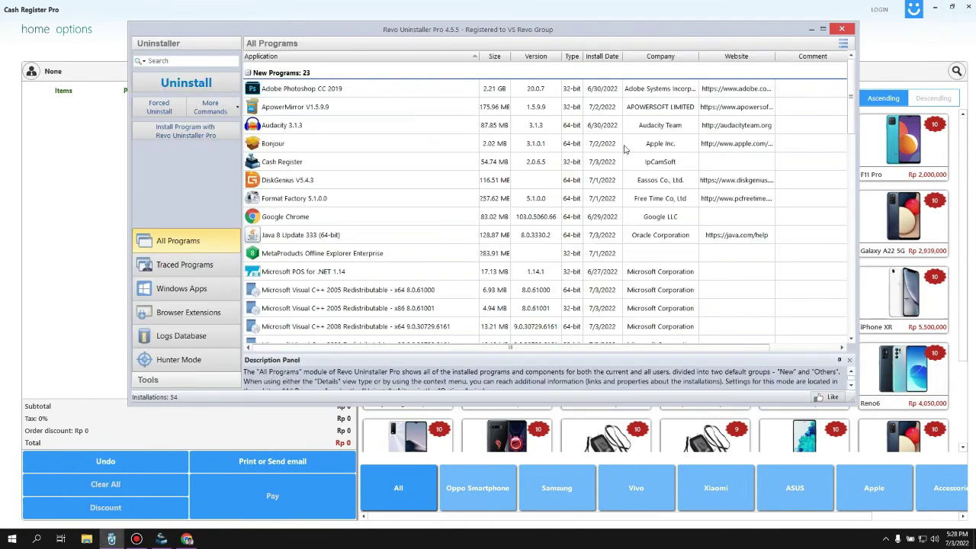
{"action": "left_click", "coordinate": [842, 28]}
{"action": "scroll", "coordinate": [691, 250], "scroll_direction": "down", "scroll_amount": 3}
{"action": "scroll", "coordinate": [691, 250], "scroll_direction": "up", "scroll_amount": 3}
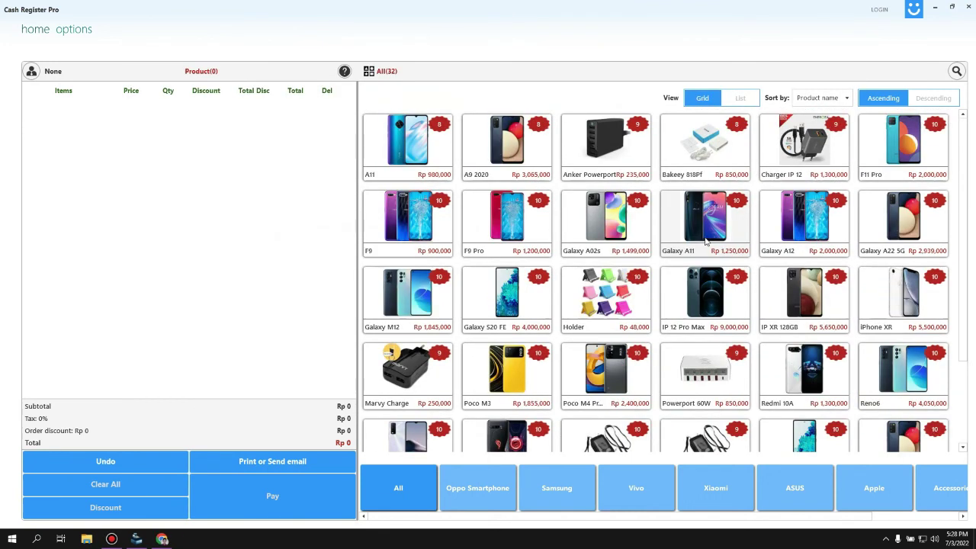